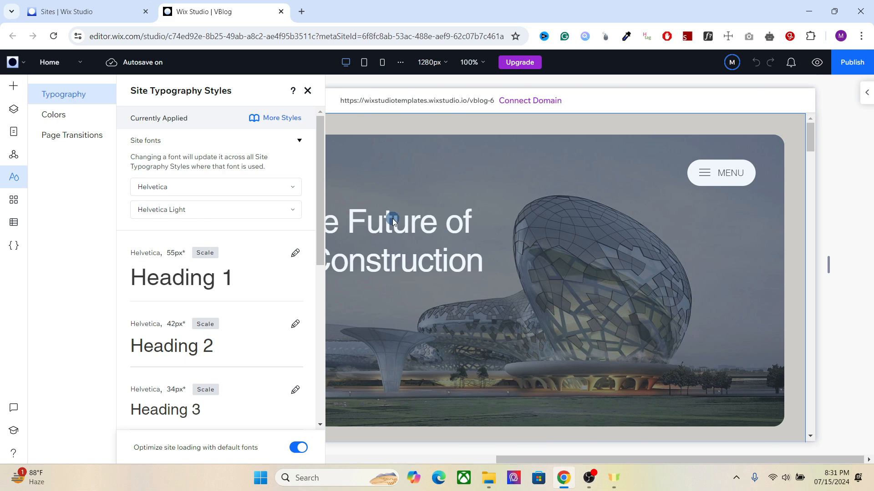
Step: Browse the Site Styles sections for typography, colors and page transitions
click(12, 179)
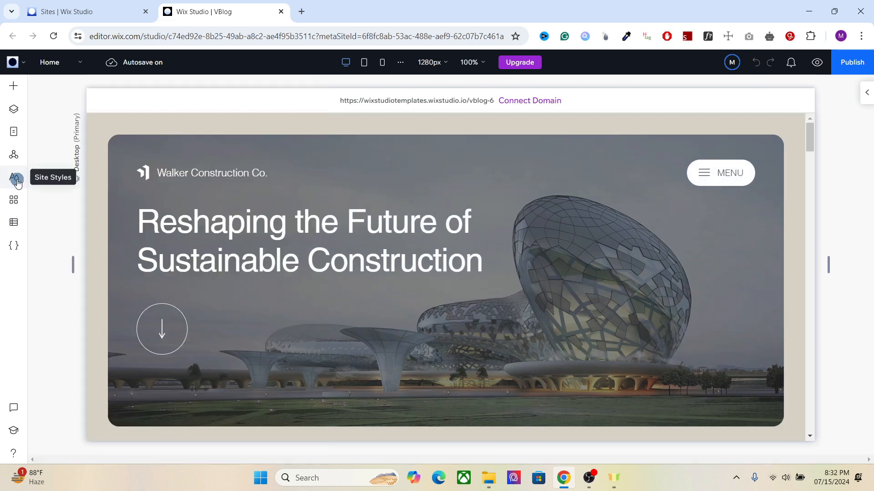
click(16, 181)
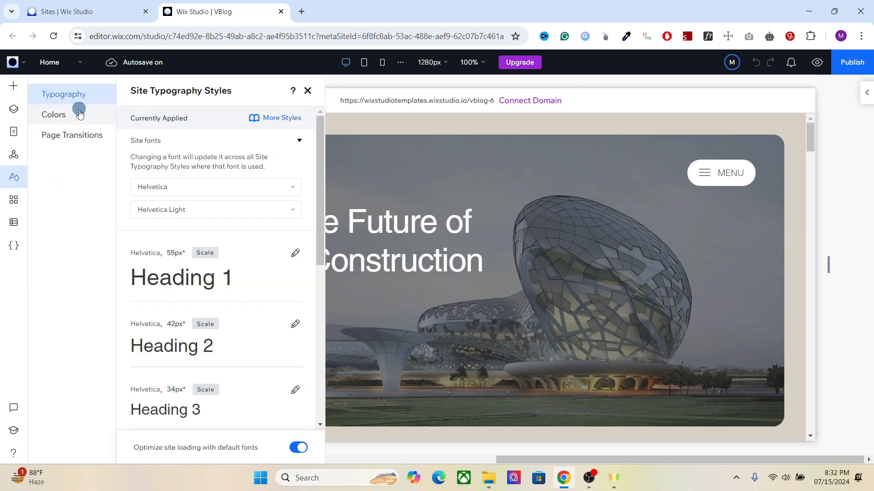
click(61, 115)
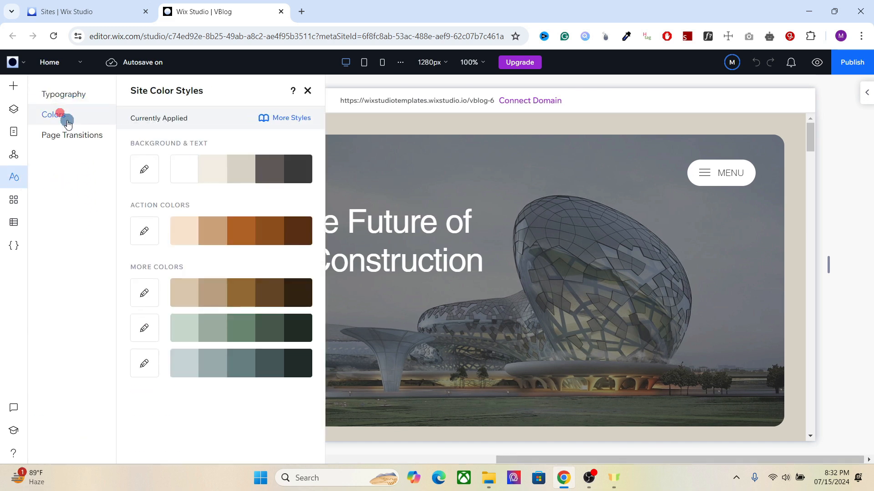
click(74, 136)
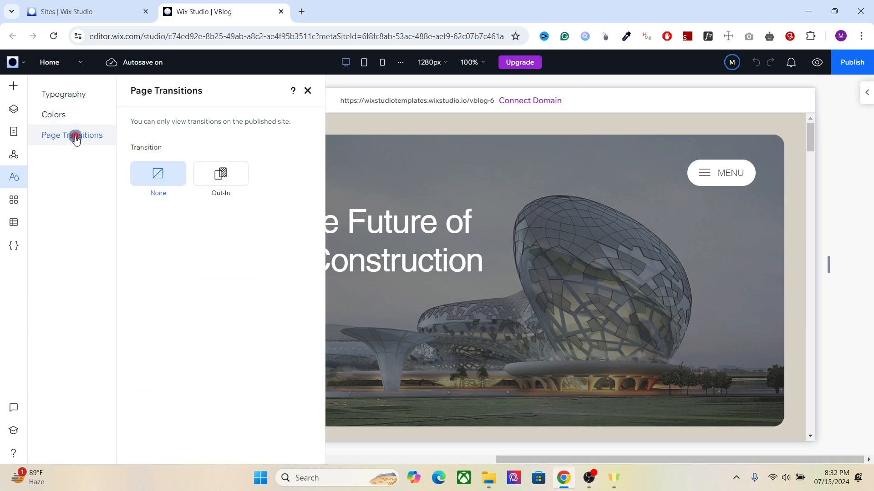
click(72, 93)
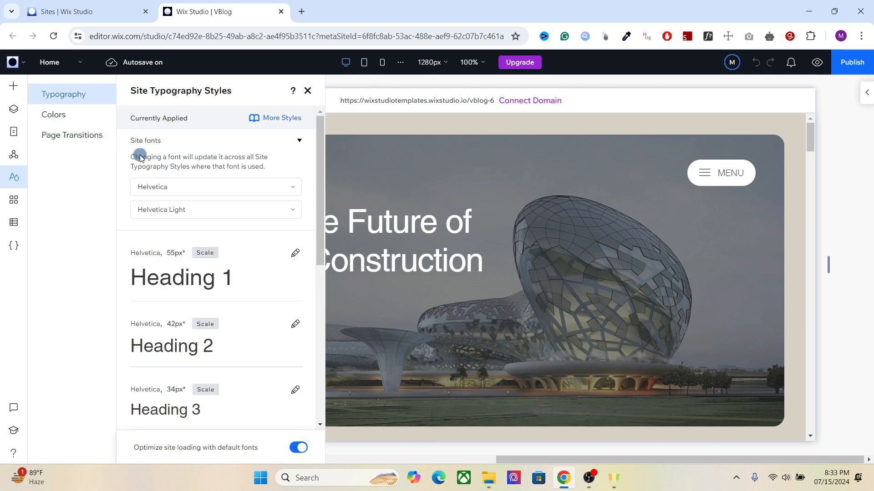
click(59, 115)
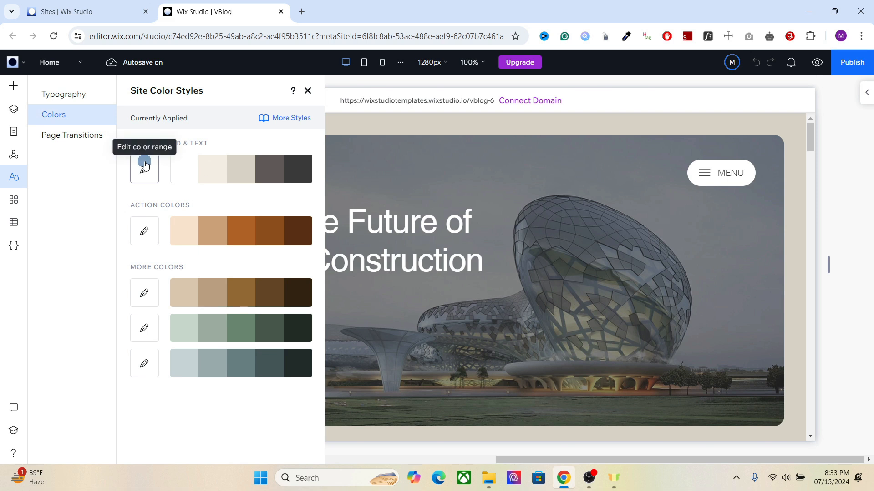
click(80, 90)
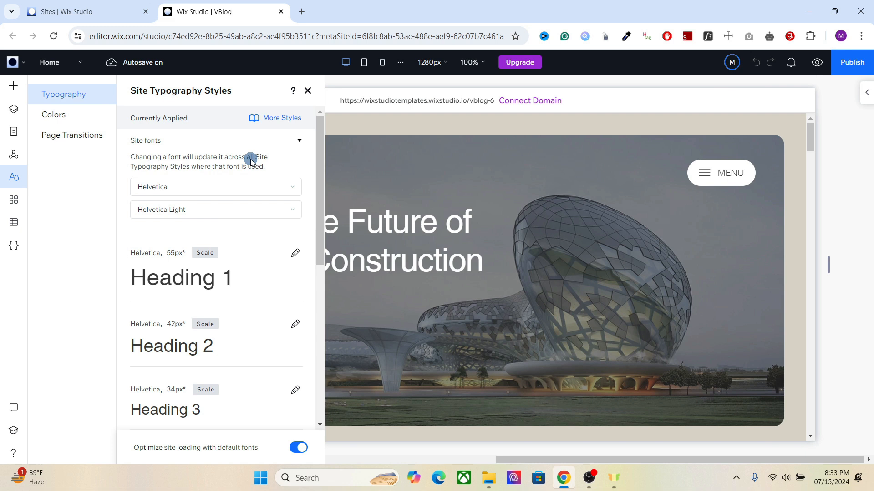
Step: Open the Heading 1 typography editor and look through its font list, then close the editor
scroll(301, 205, down, 1)
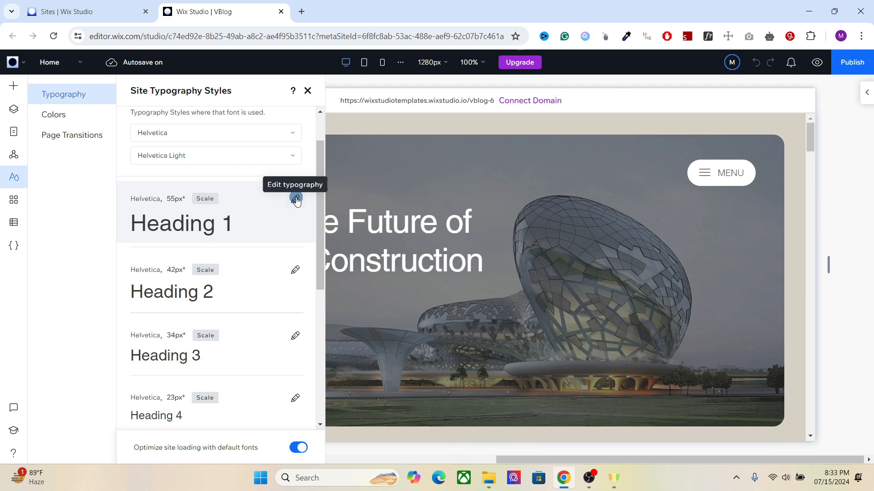
click(296, 200)
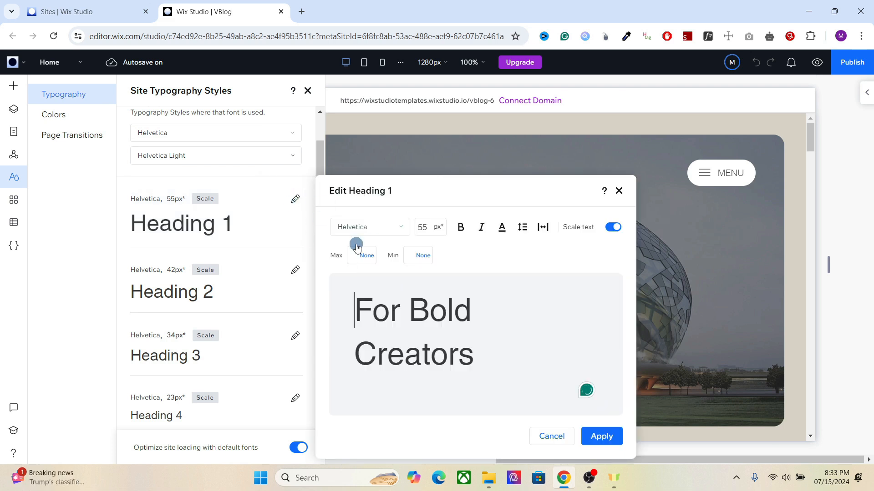
click(389, 227)
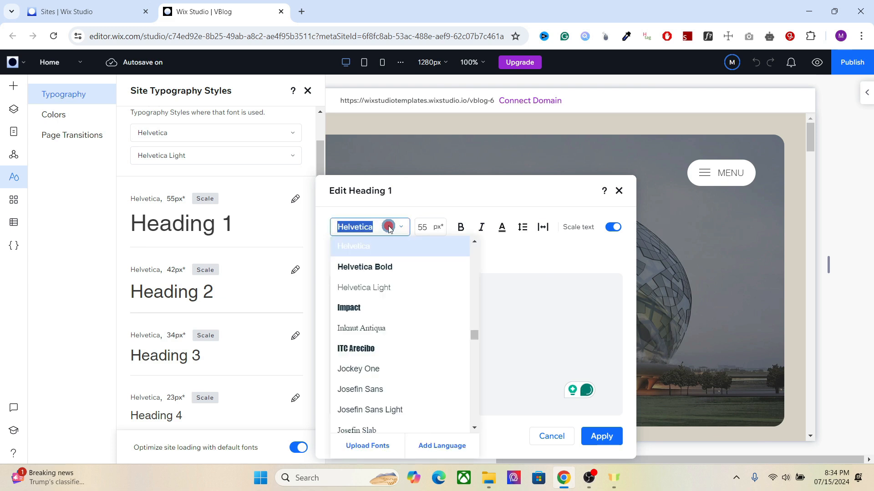
click(407, 215)
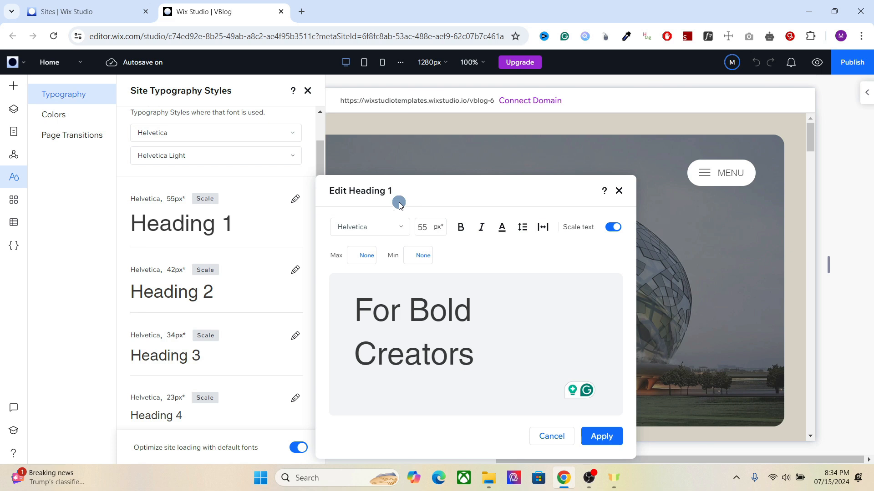
drag(323, 155, 236, 258)
click(320, 245)
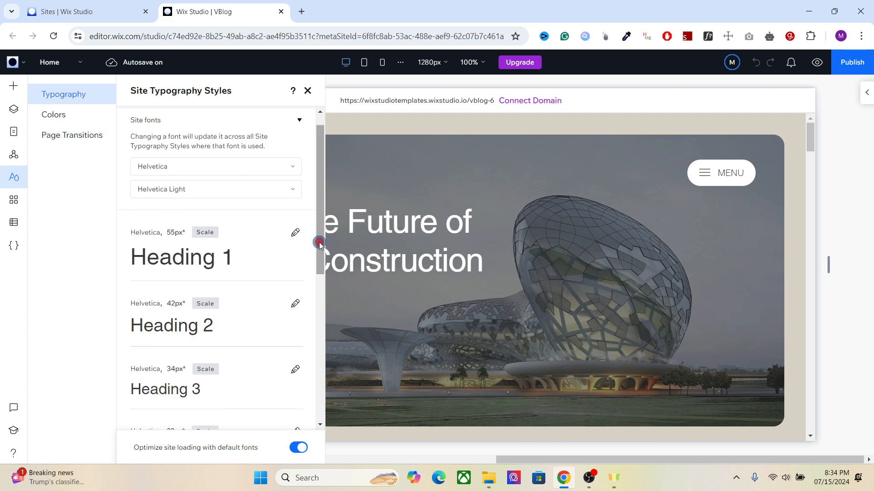
Step: Reopen the Heading 1 editor and view the uploaded fonts manager from the font list, then close it
click(296, 234)
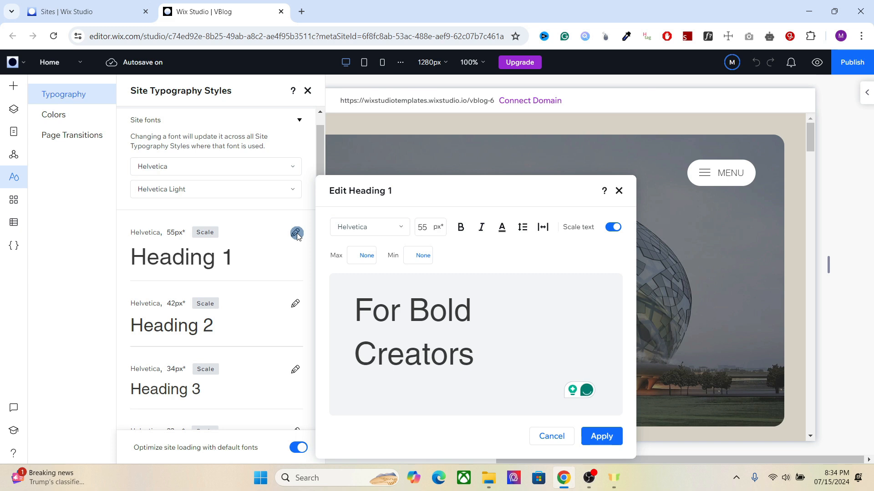
click(386, 228)
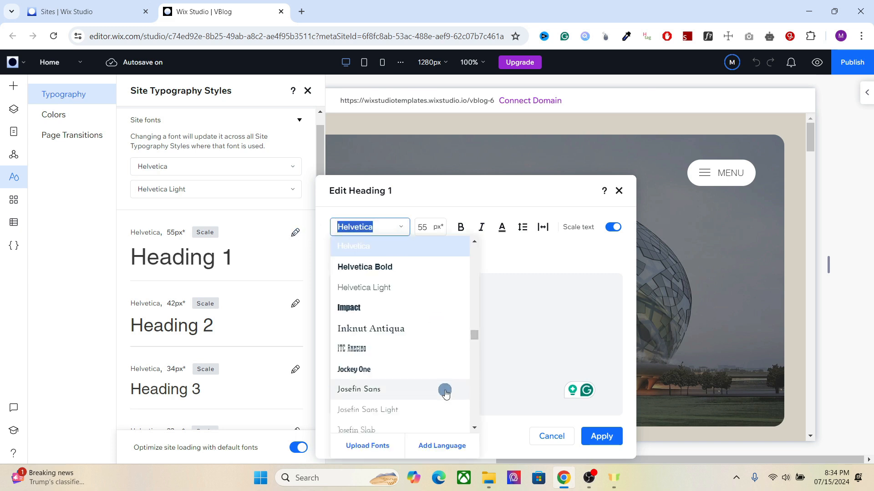
click(367, 445)
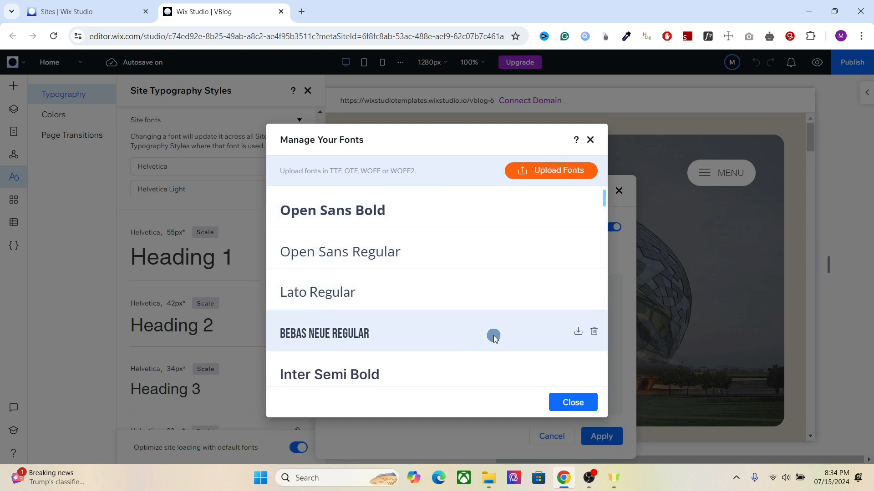
click(590, 140)
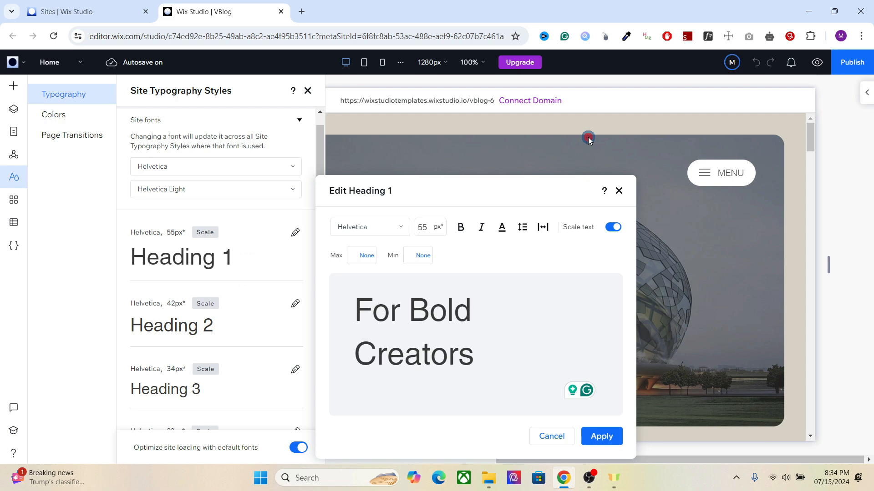
Step: Toggle bold on and off for Heading 1
click(428, 228)
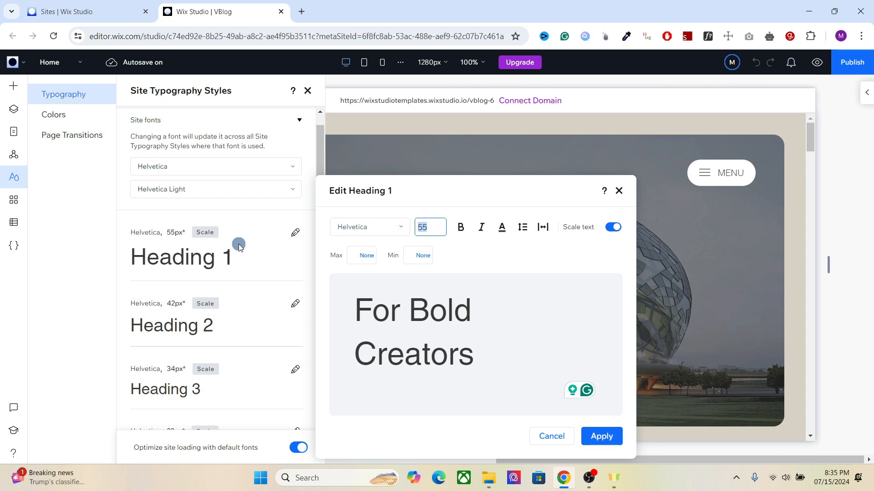
click(463, 210)
click(457, 226)
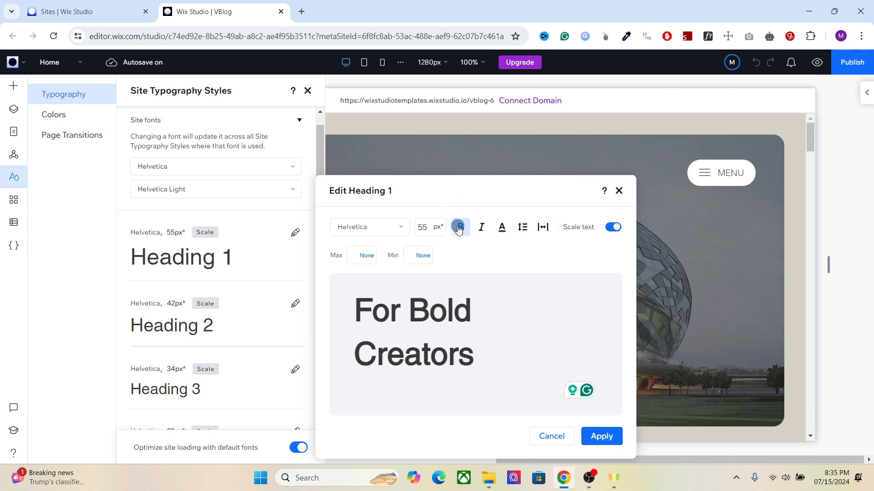
click(458, 229)
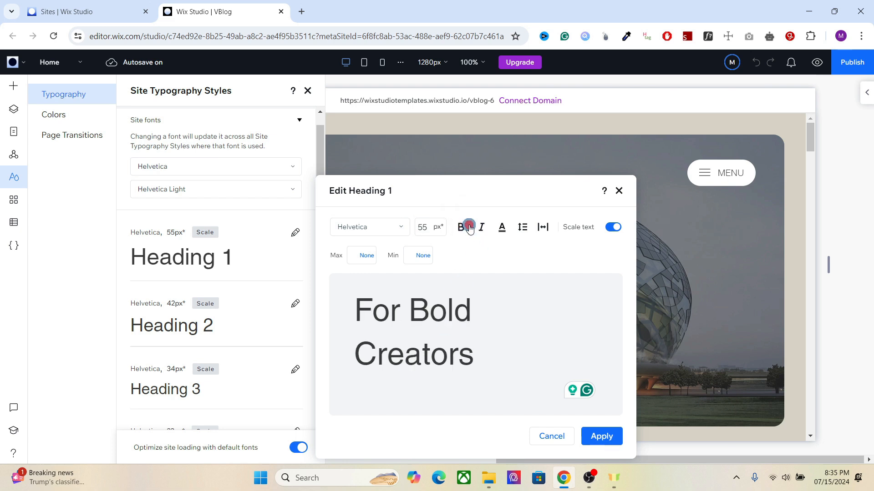
Step: Toggle italic for Heading 1 on and off and open and close the text color picker
click(488, 230)
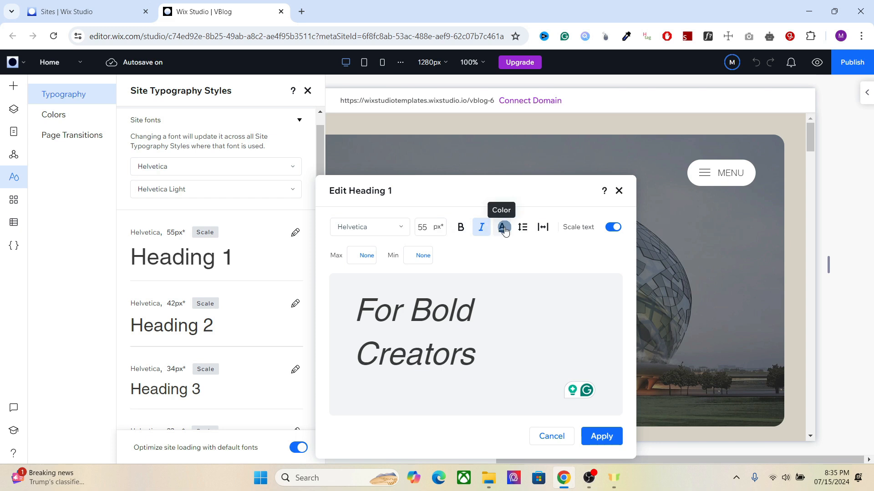
click(502, 228)
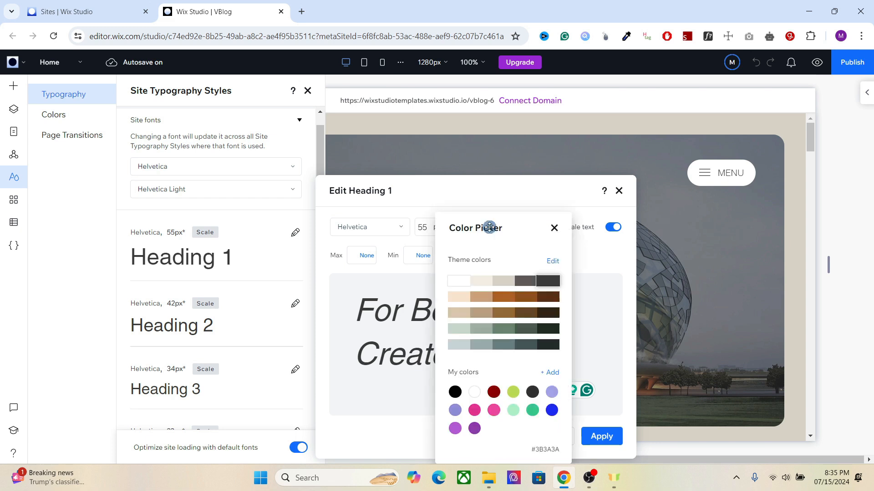
click(554, 228)
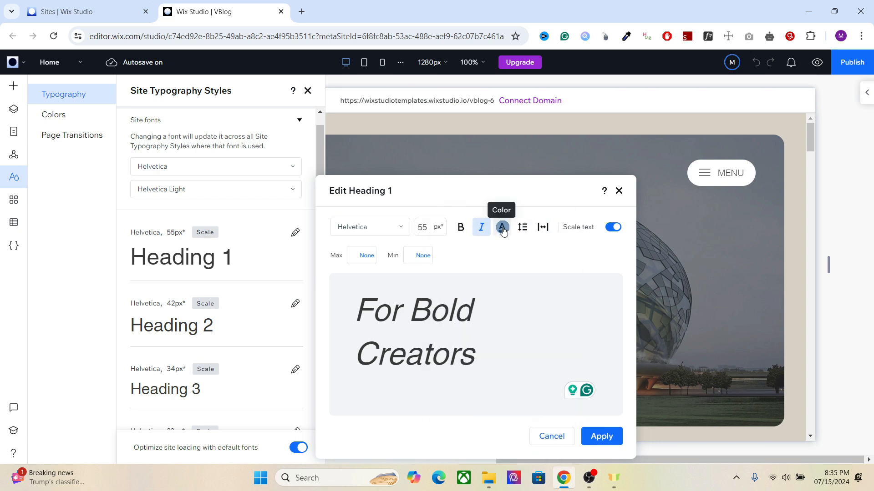
click(481, 227)
Step: Set the Heading 1 line height to 1.3 em
click(522, 227)
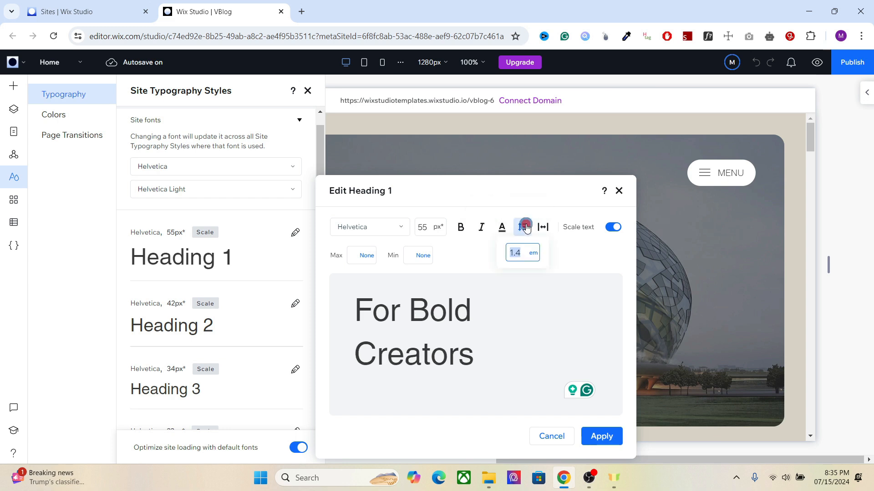
text(5)
key(Return)
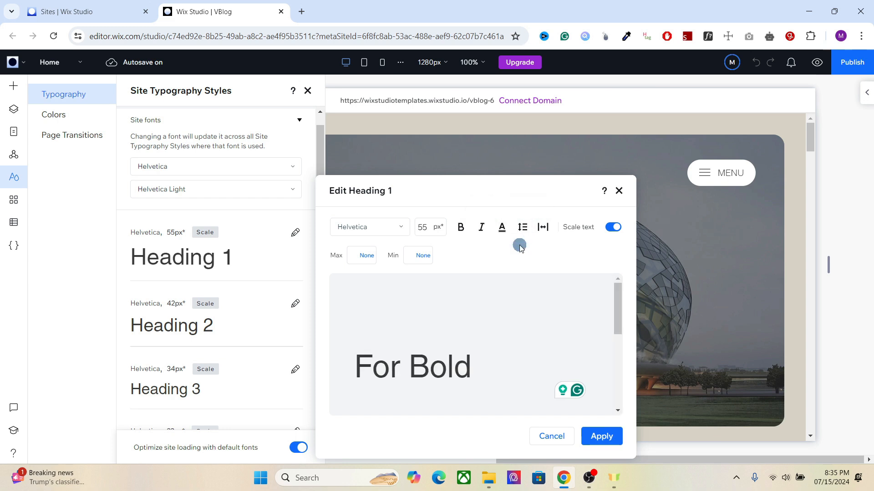
mouse_move(617, 314)
mouse_down()
mouse_move(616, 393)
mouse_move(614, 304)
mouse_up()
click(521, 226)
text(1.3)
key(Return)
Step: Try a Heading 1 letter spacing of 1 em, reset it to 0, and toggle Scale text off and on
click(542, 224)
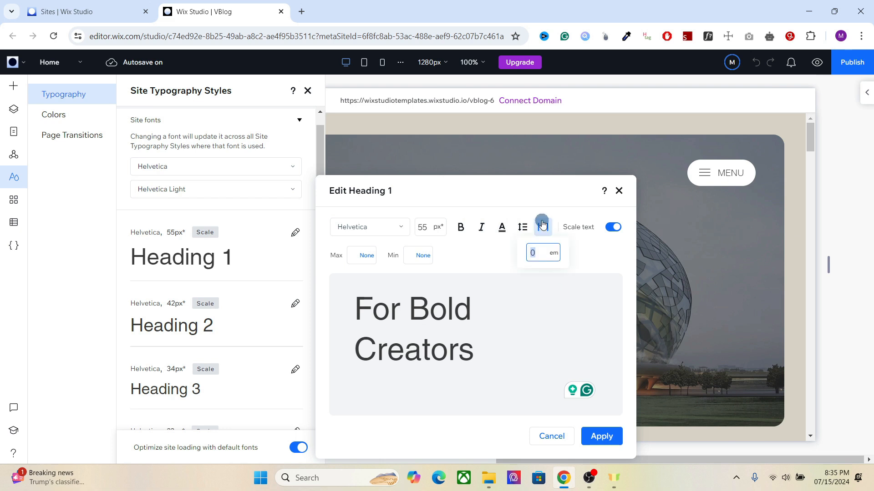
click(536, 252)
text(1)
key(Return)
click(543, 227)
text(0)
key(Return)
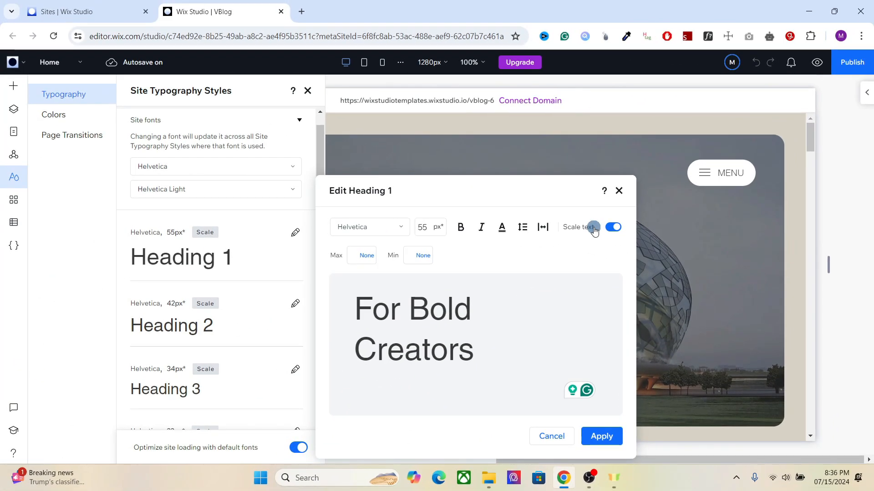
click(609, 228)
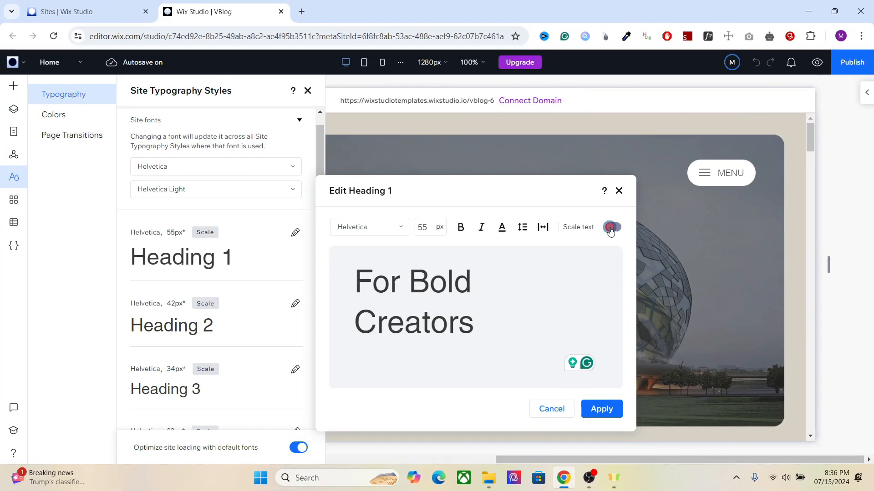
click(610, 228)
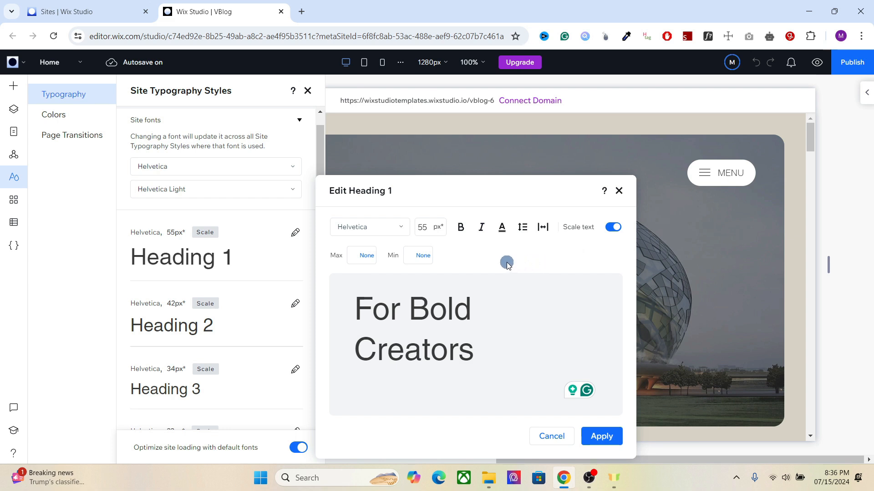
Step: Set the Heading 1 scale text limits to a 55 px maximum and a 42 px minimum
click(354, 254)
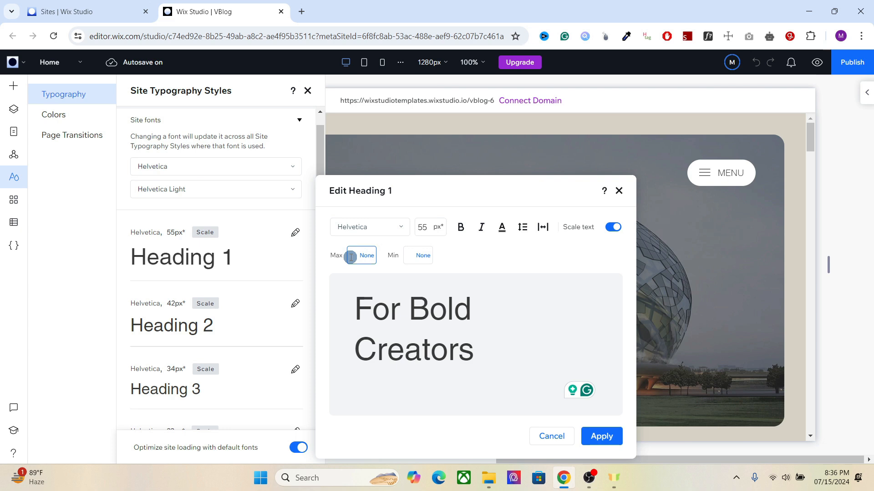
click(407, 254)
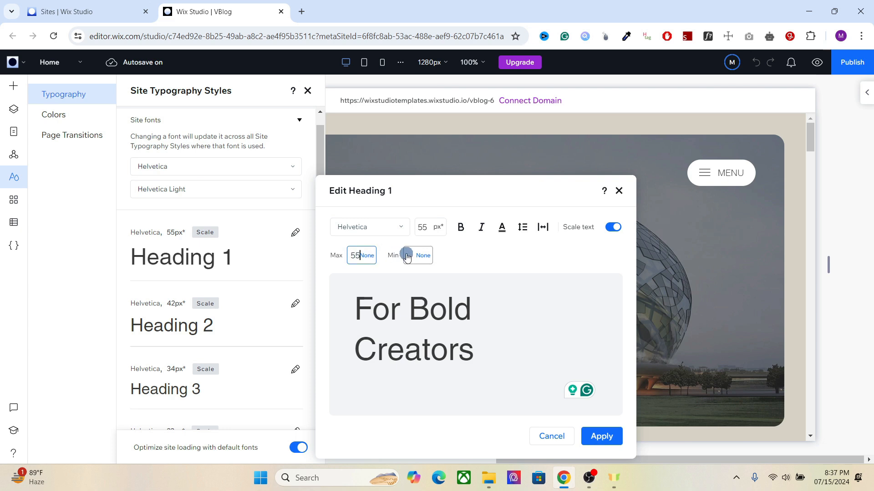
text(42)
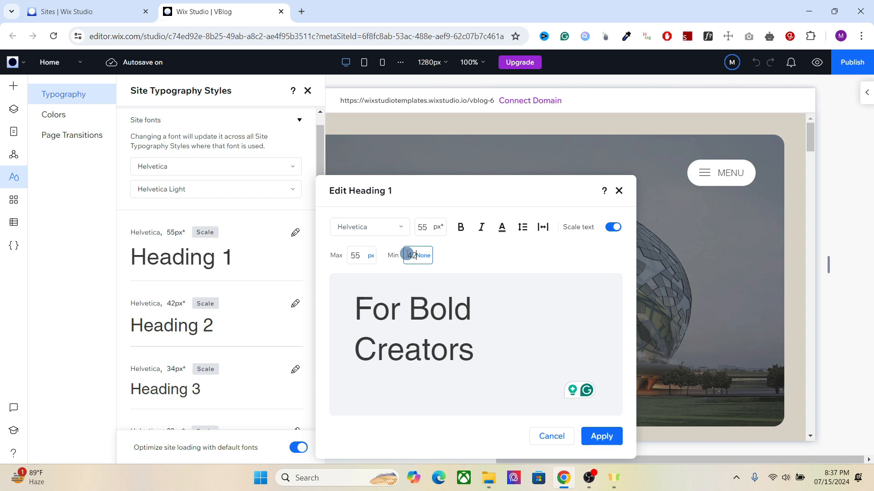
click(483, 255)
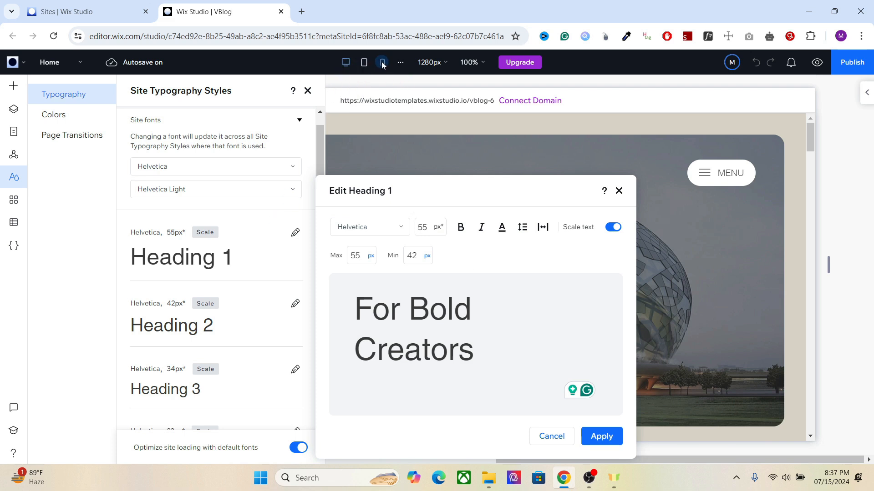
click(413, 256)
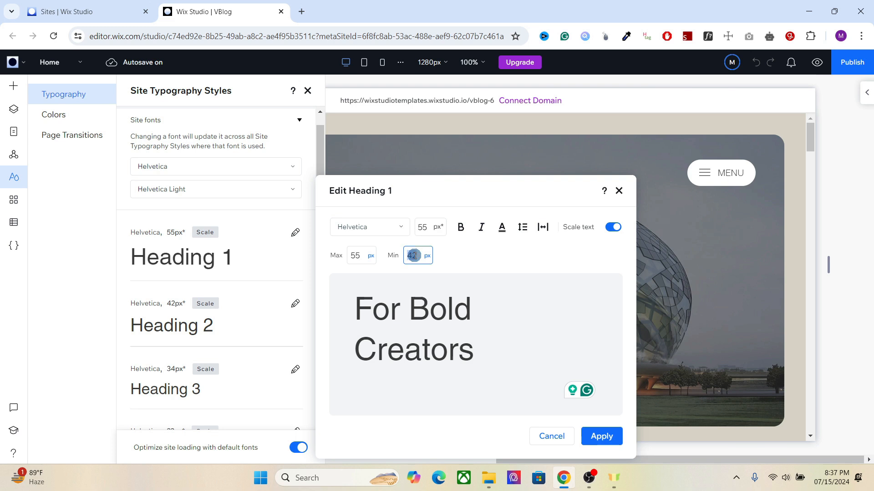
click(442, 254)
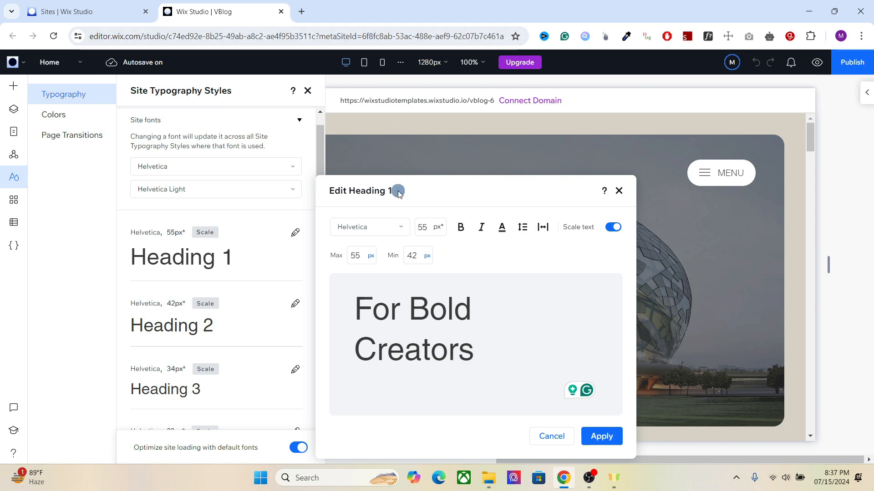
click(411, 256)
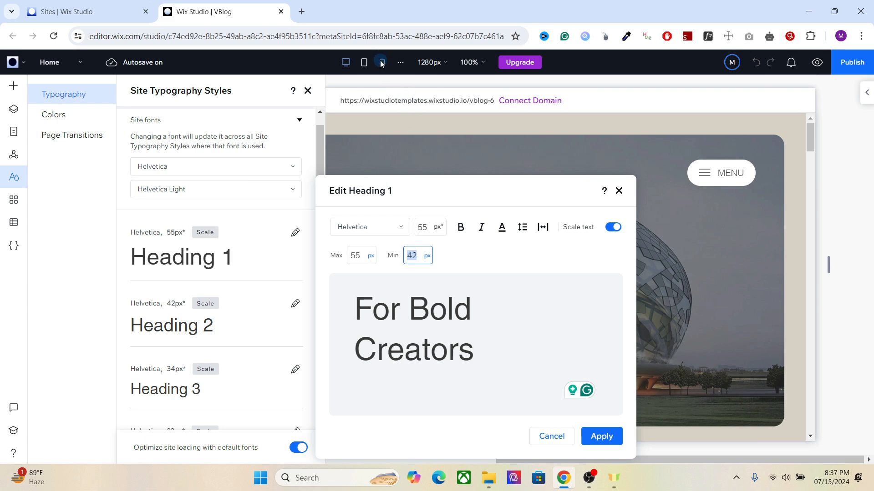
Step: Confirm the Heading 1 minimum of 42 px and apply the style changes
click(408, 256)
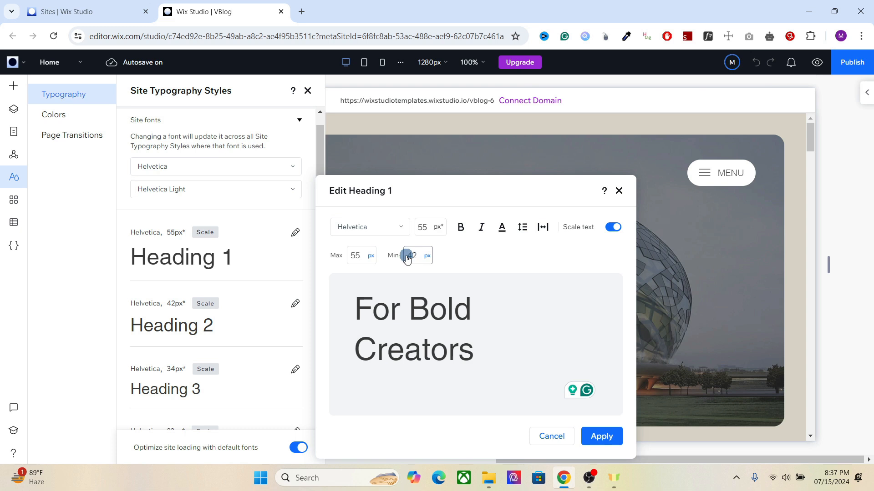
click(477, 255)
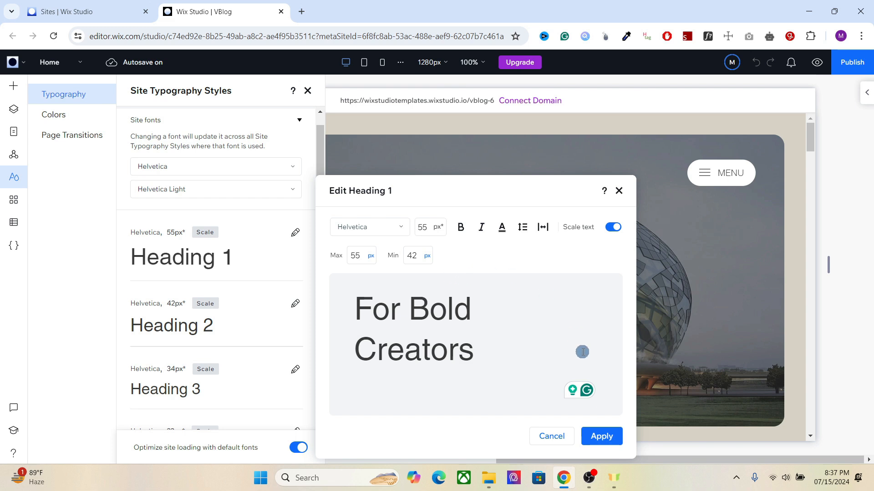
click(601, 436)
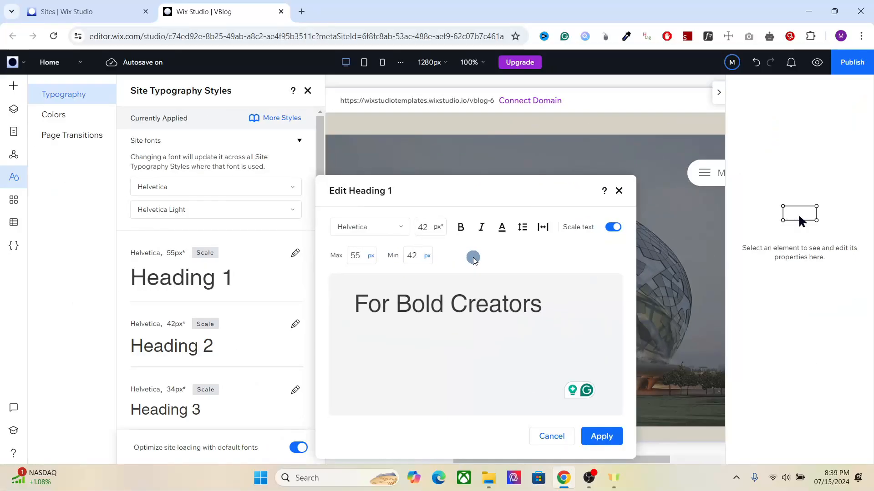
Step: Set the Heading 1 font size and scaling maximum to 60 px and apply the style
click(422, 229)
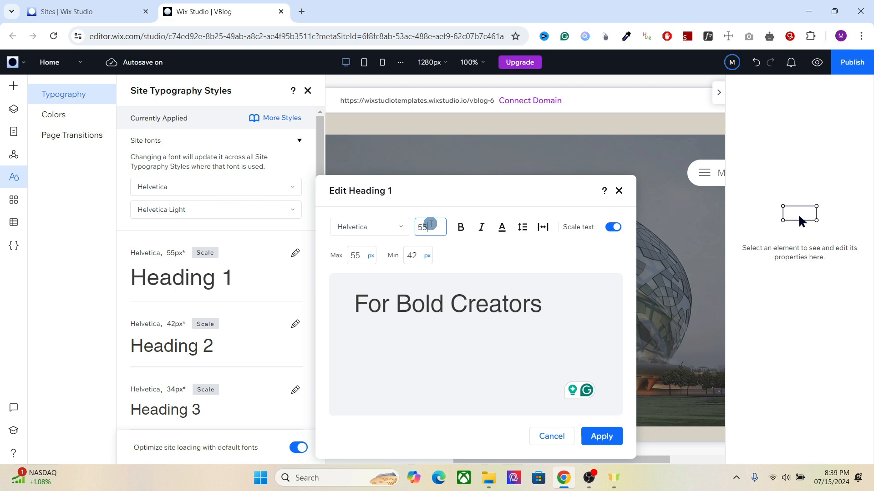
click(355, 258)
click(423, 223)
key(Return)
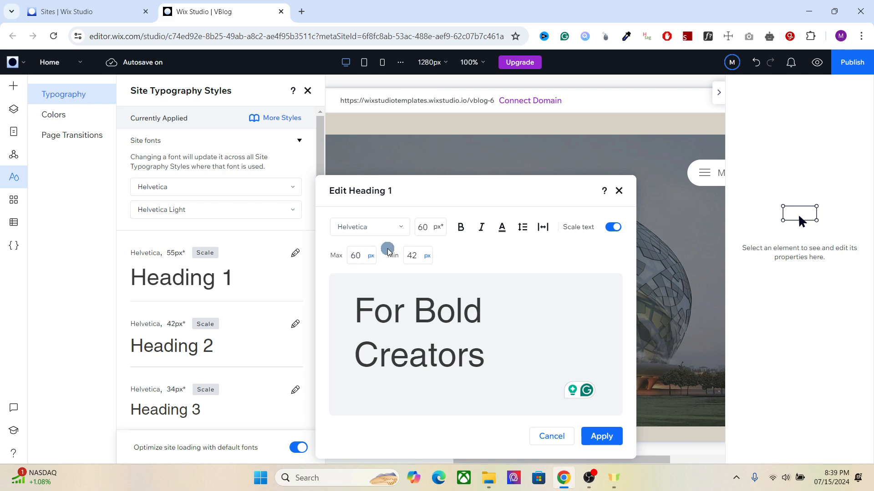
click(514, 271)
click(597, 438)
click(102, 136)
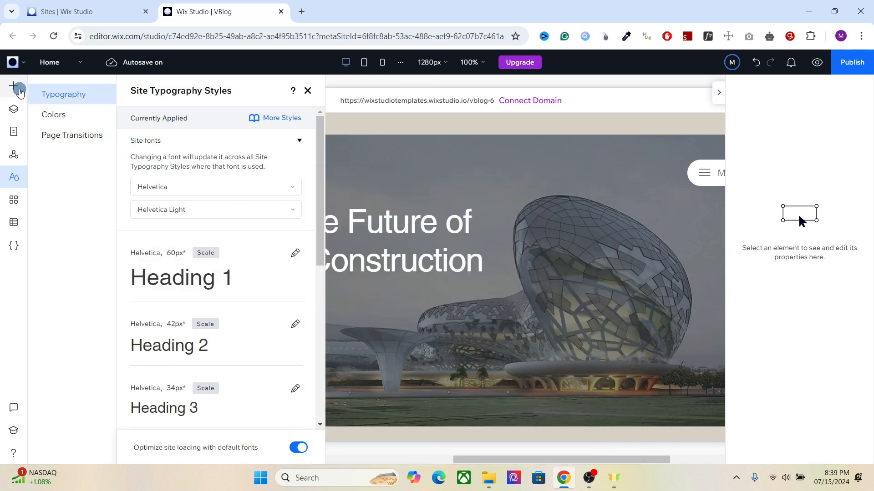
Step: Add a Title text element from the Text elements onto the lower part of the hero section
click(14, 86)
click(63, 254)
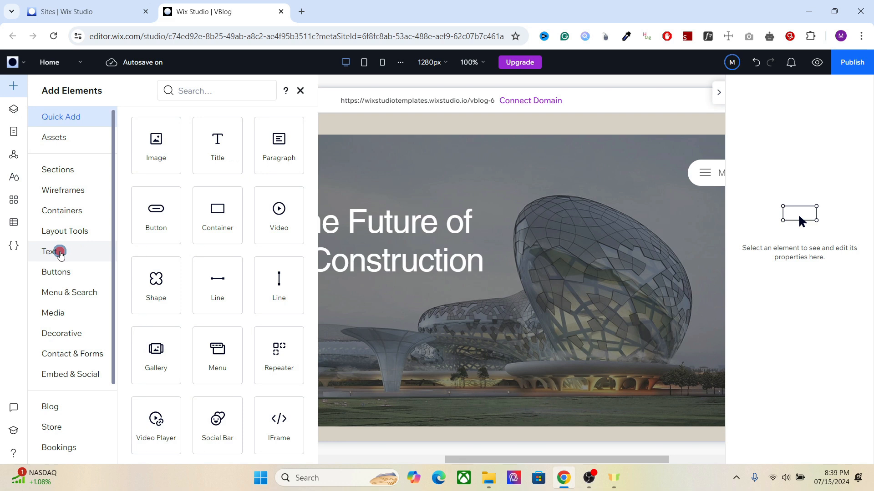
click(263, 155)
drag(263, 155, 455, 381)
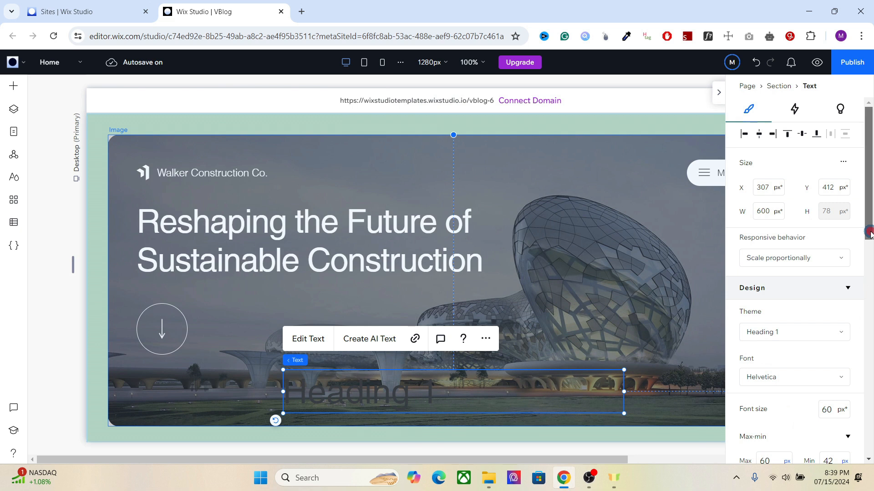
Step: Set the new heading's text color to white and collapse the inspector panel
scroll(866, 248, down, 5)
click(843, 329)
click(763, 281)
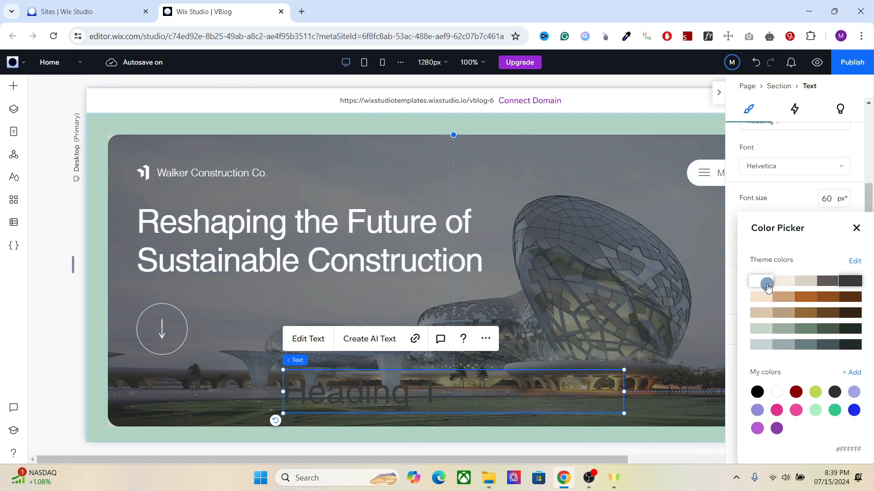
click(724, 101)
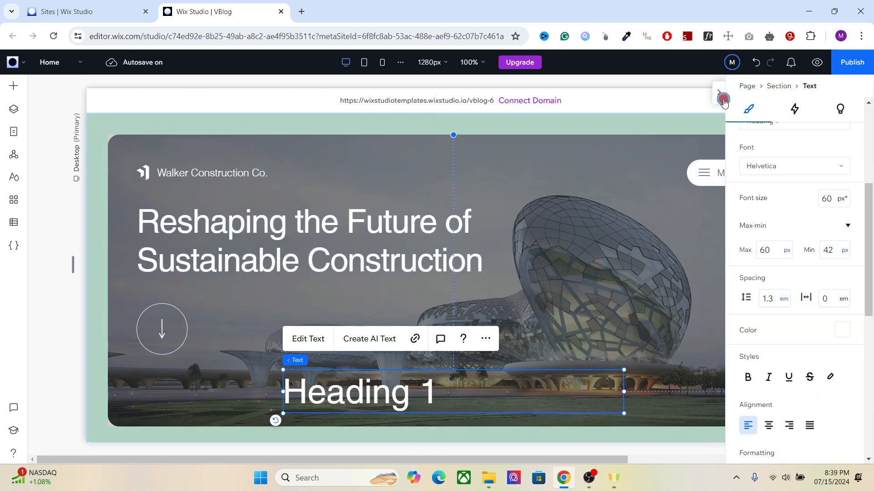
click(722, 94)
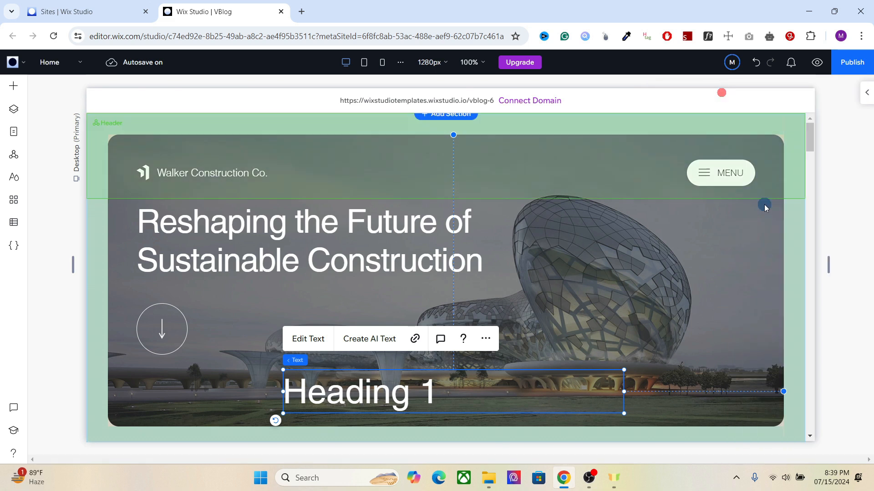
Step: Switch to the mobile breakpoint and move the heading lower within the hero image
drag(831, 263, 647, 290)
click(377, 395)
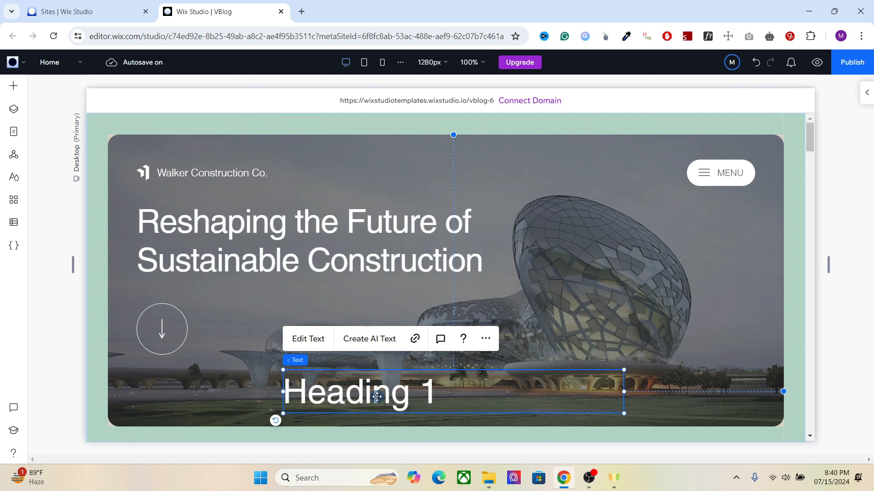
click(383, 64)
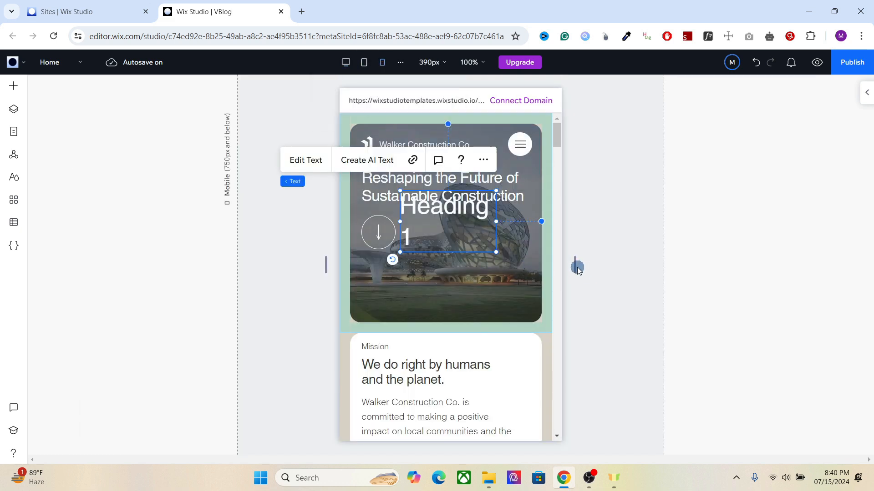
drag(577, 265, 441, 236)
click(433, 217)
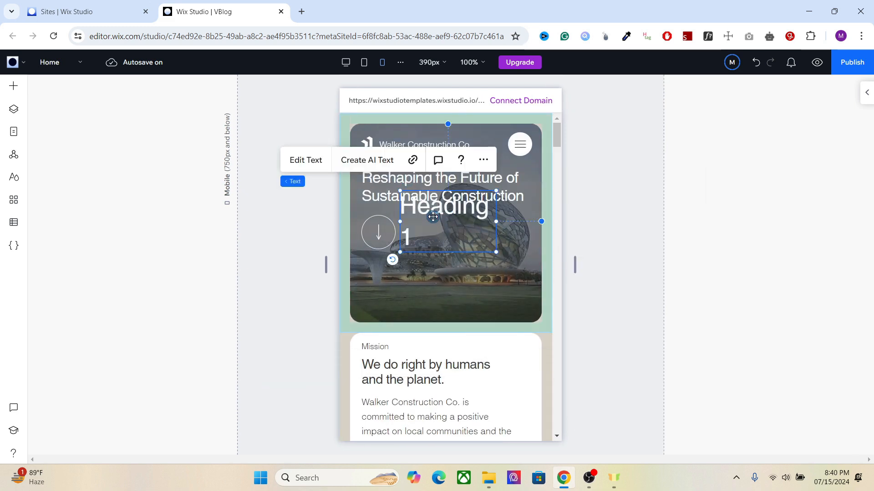
drag(433, 217, 437, 267)
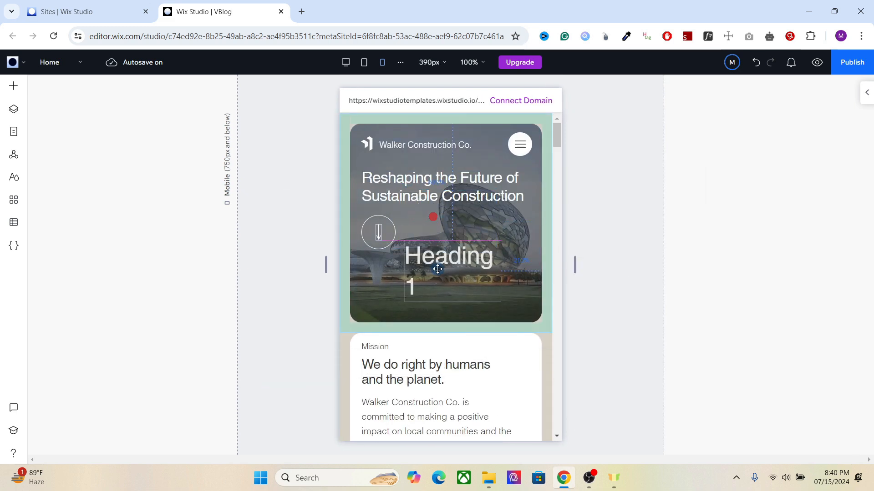
Step: Inspect the mobile heading's font size and max-min limits, then return to the desktop view
click(867, 96)
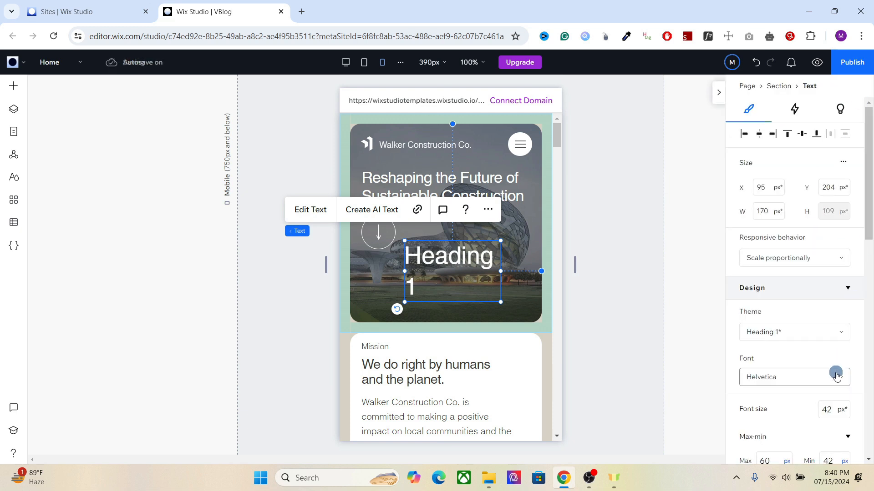
drag(869, 234, 852, 293)
click(767, 284)
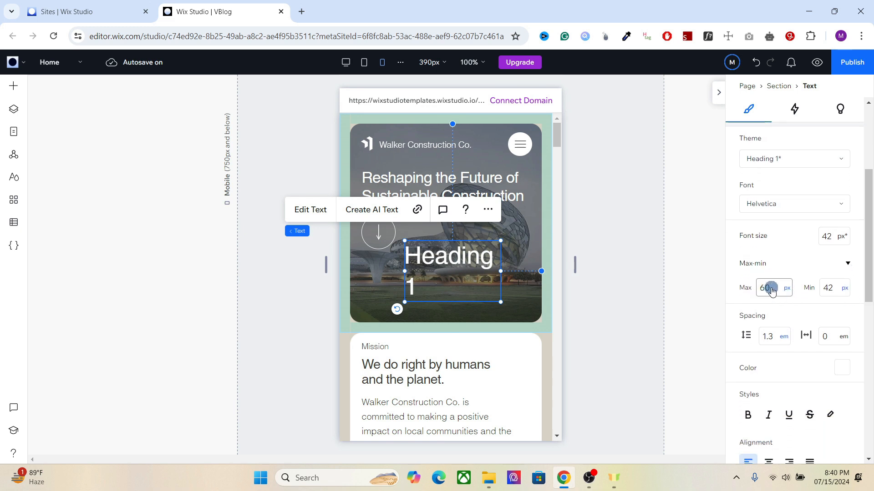
click(826, 288)
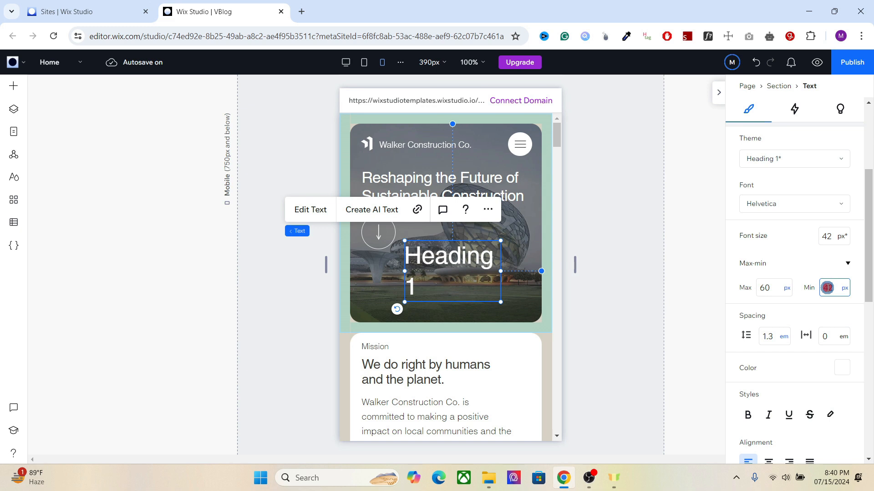
double_click(827, 287)
click(341, 69)
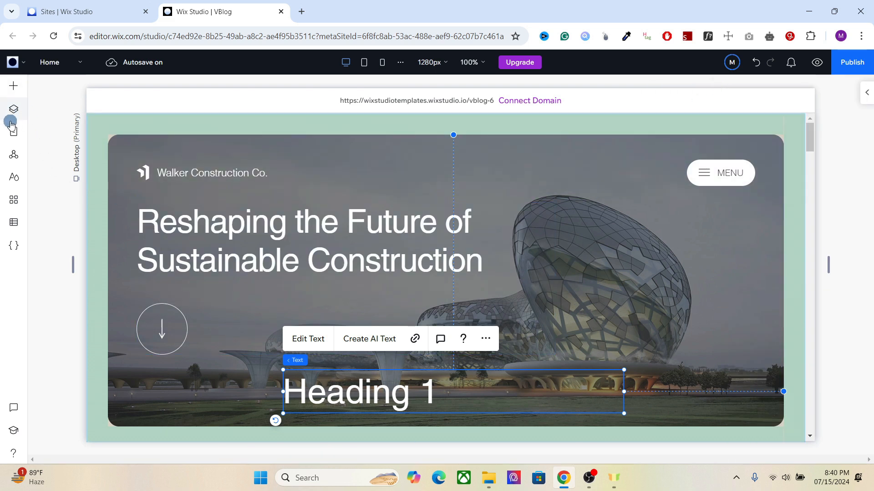
Step: Open the Paragraph 1 typography style in Site Styles and turn on Scale text
click(13, 177)
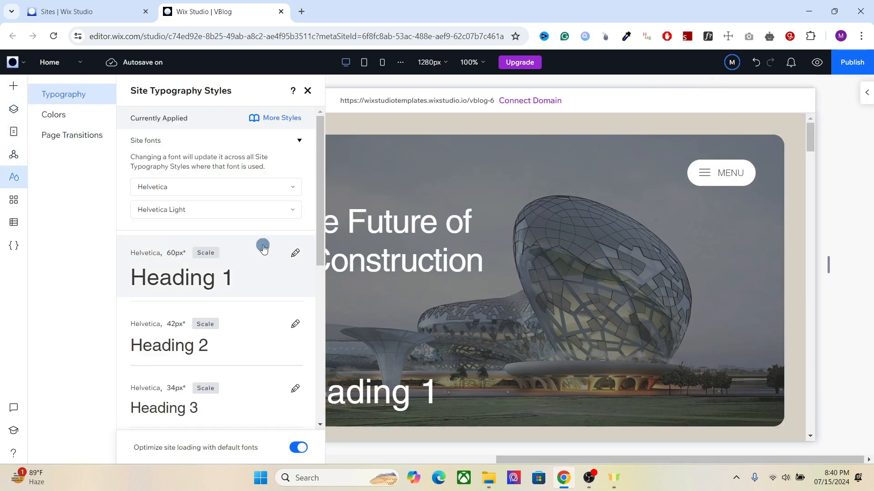
drag(320, 248, 318, 359)
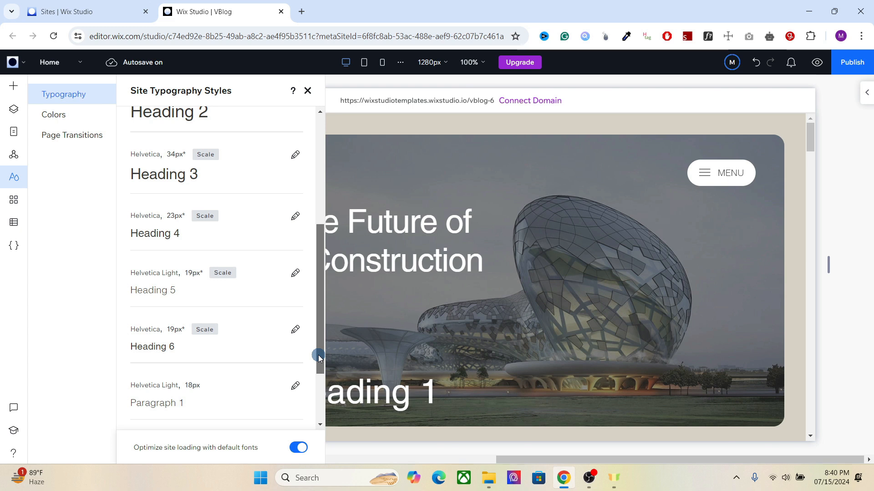
drag(321, 362, 316, 413)
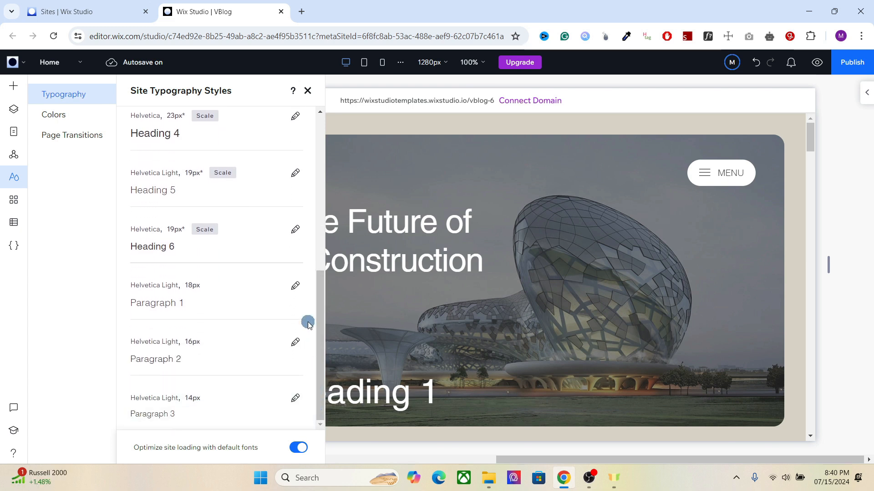
click(296, 287)
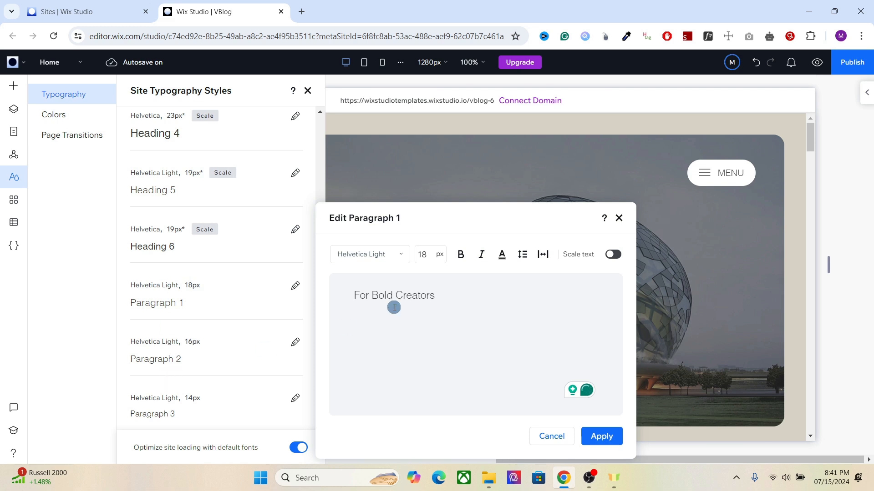
click(614, 256)
Step: Set the Paragraph 1 scaling limits to an 18 px maximum and 16 px minimum, and apply
click(352, 285)
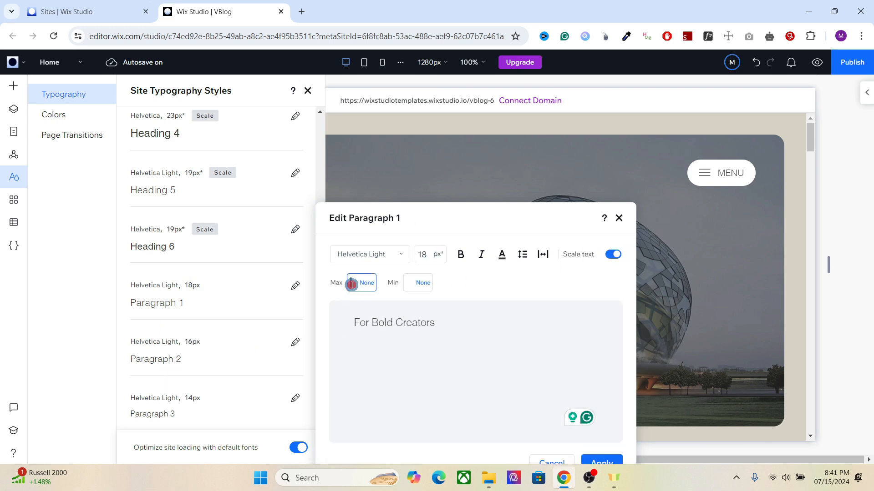
click(412, 283)
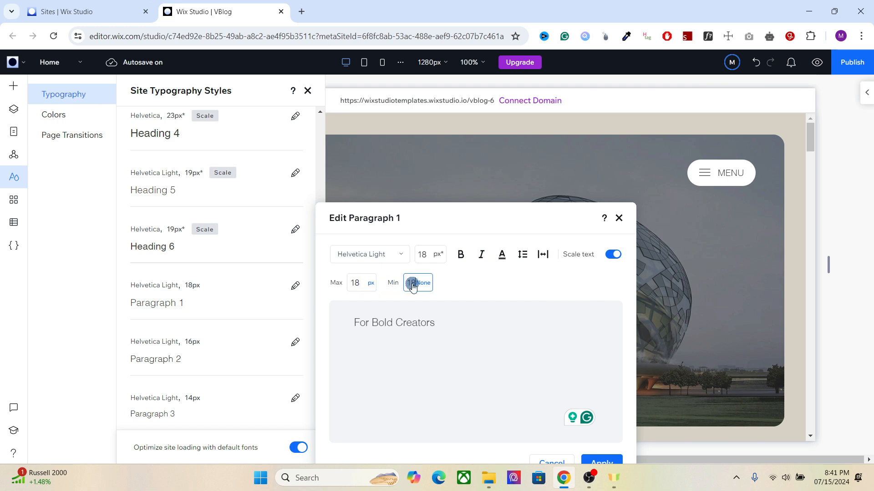
click(474, 288)
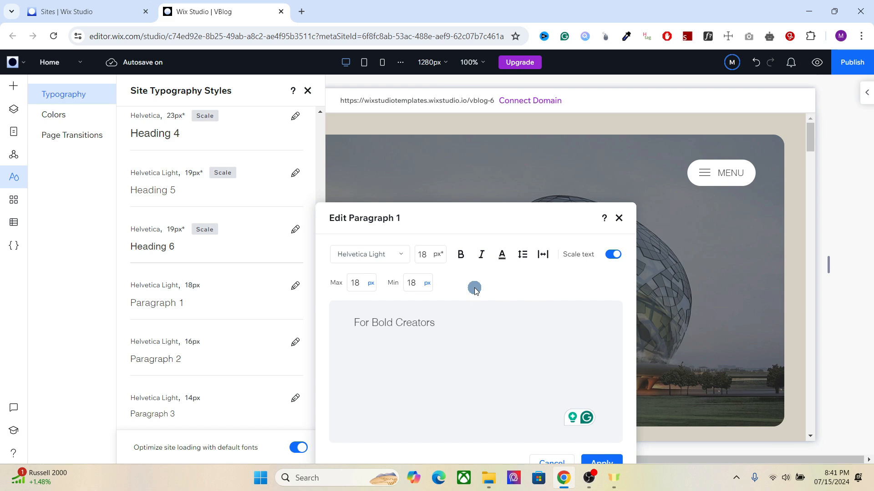
double_click(410, 283)
click(438, 288)
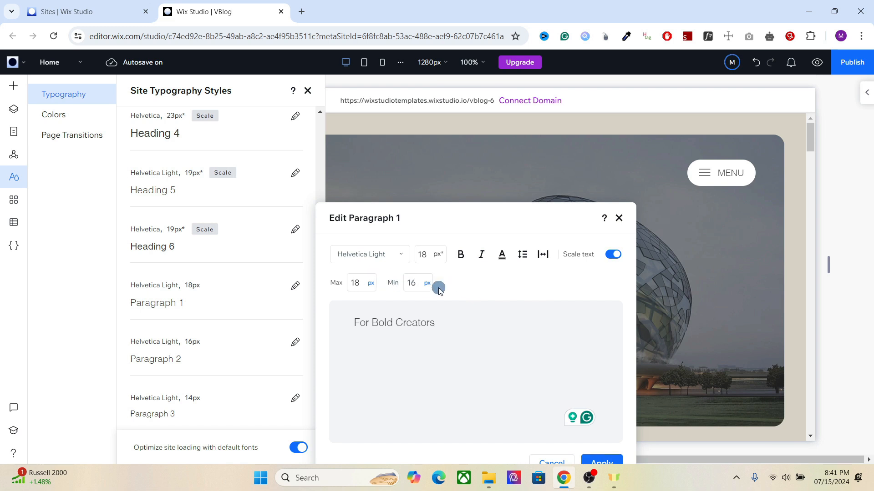
click(351, 291)
drag(351, 290, 394, 270)
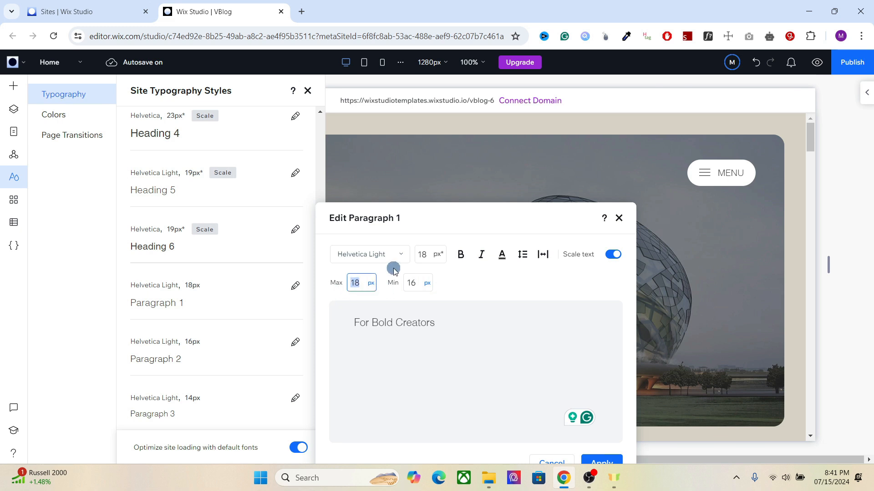
double_click(413, 284)
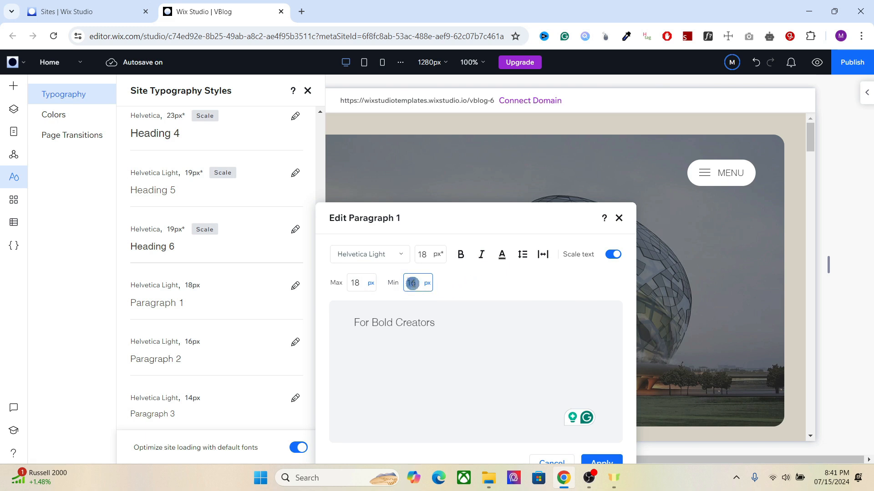
click(497, 292)
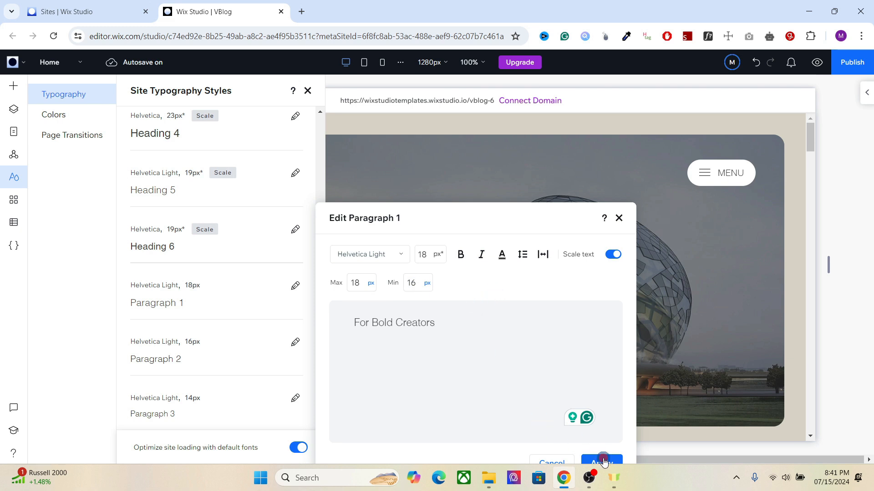
click(604, 463)
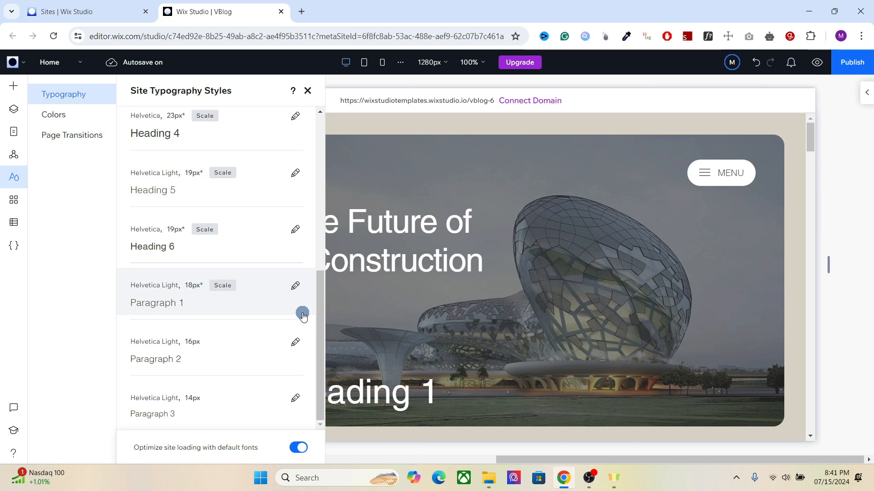
Step: Scroll through the site typography style list to review the styles
drag(320, 327, 327, 370)
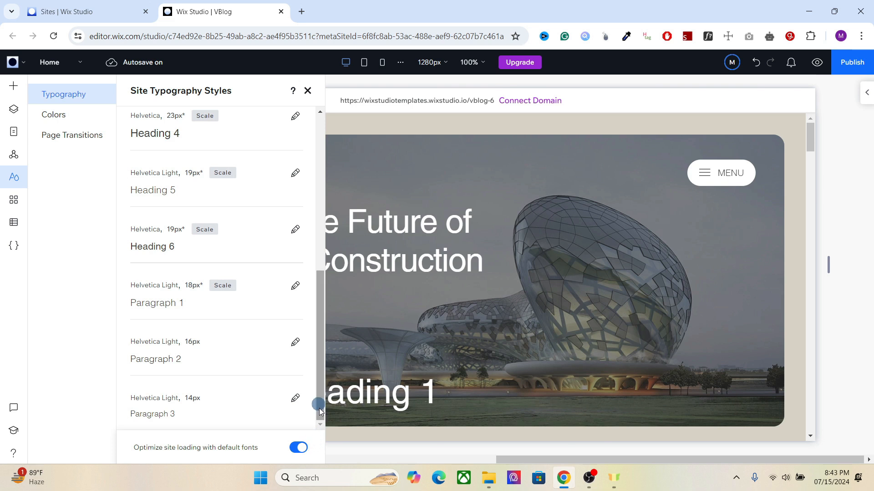
click(321, 212)
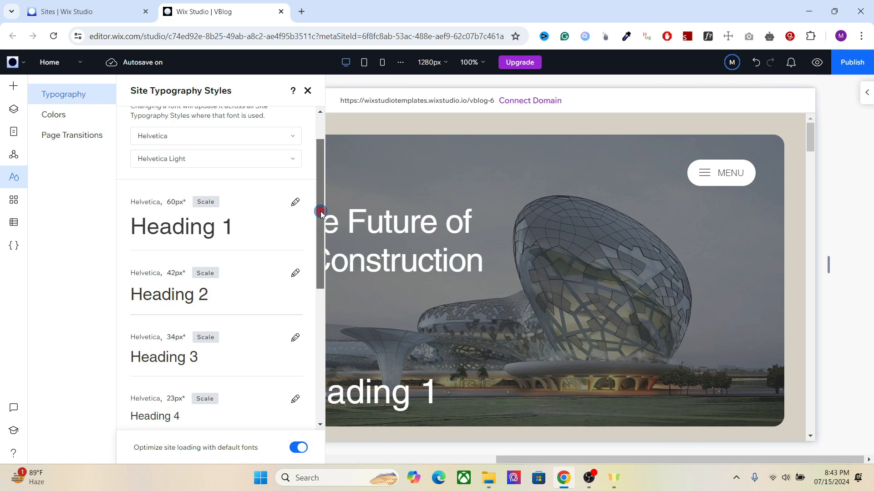
scroll(320, 212, down, 5)
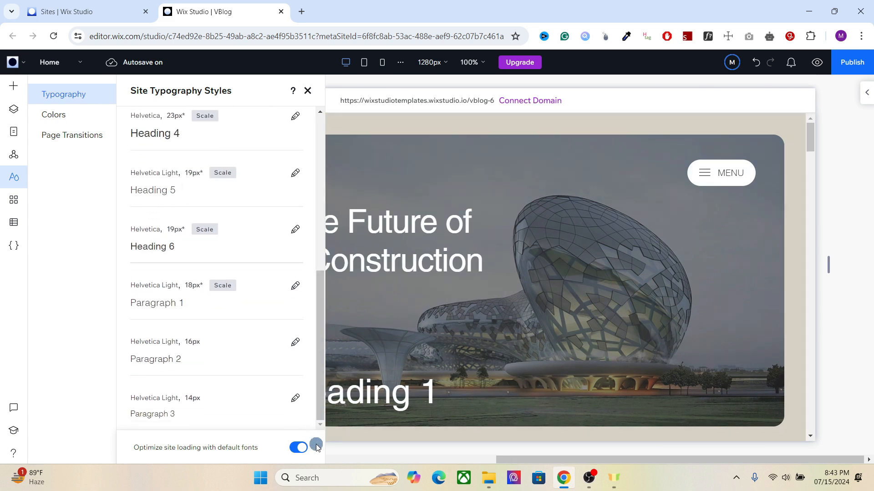
click(324, 238)
drag(324, 244, 325, 367)
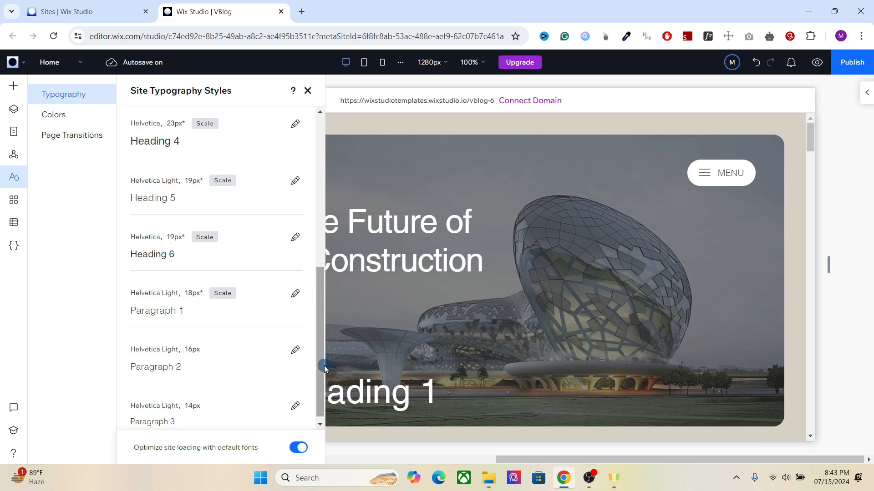
drag(325, 368, 320, 387)
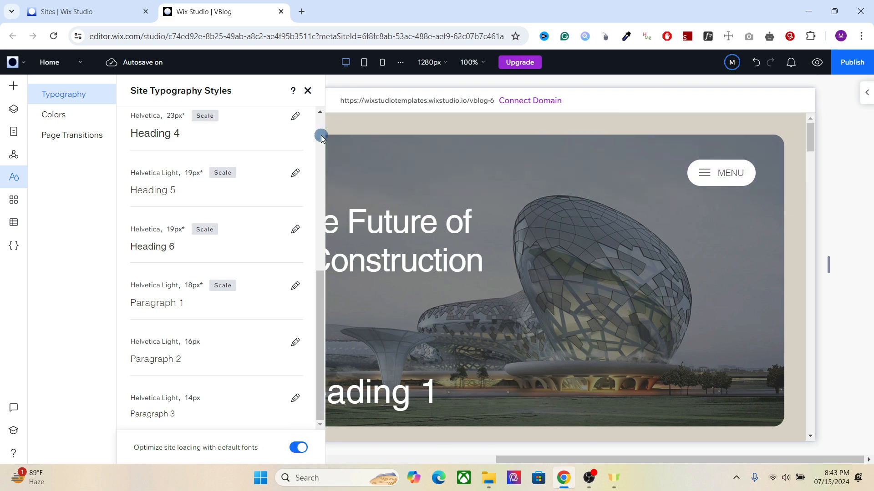
Step: Open the site color styles and sample a color from the page header with the browser's color picker extension
click(237, 142)
click(92, 120)
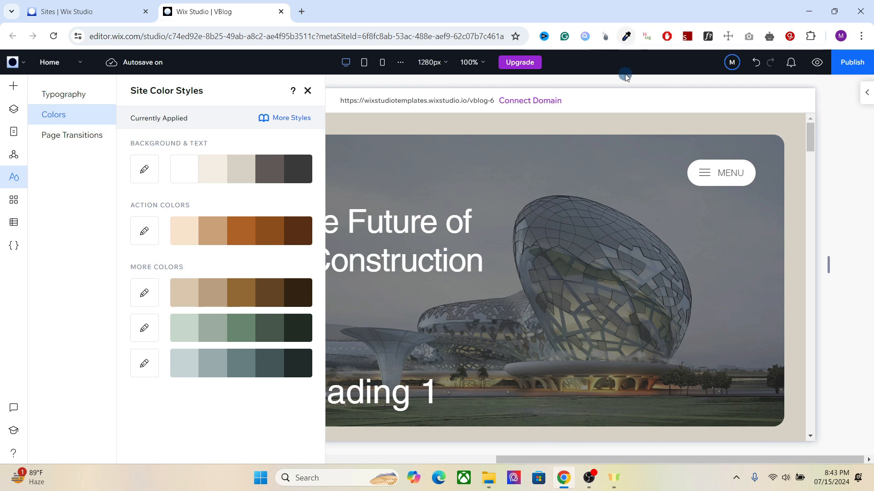
click(624, 36)
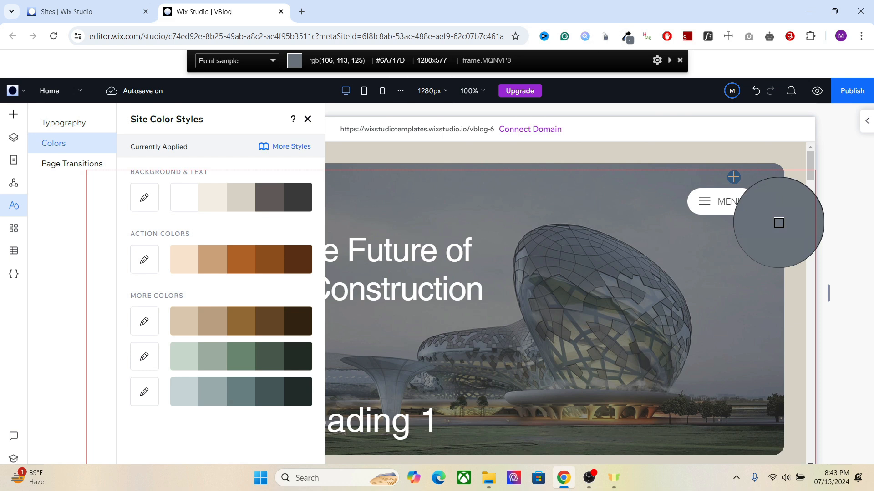
click(734, 177)
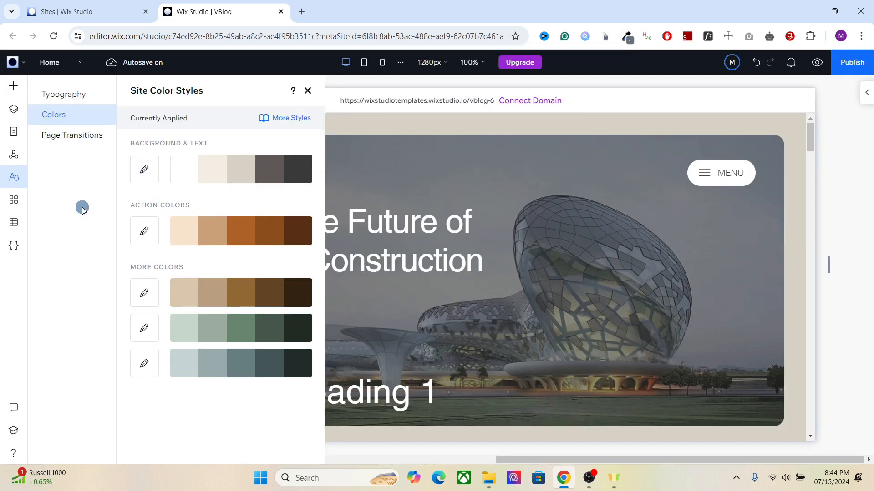
Step: Add the Color Selection tool from the Editor Add-ons
click(21, 63)
mouse_move(69, 125)
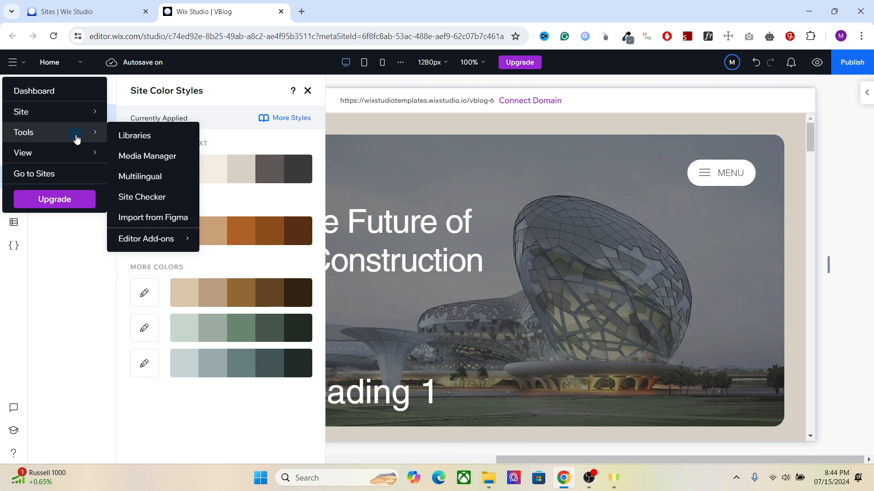
mouse_move(155, 241)
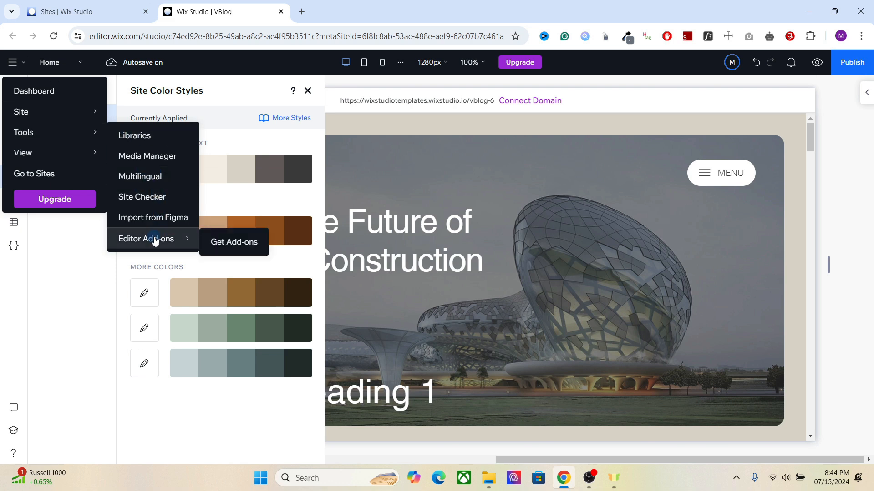
click(215, 241)
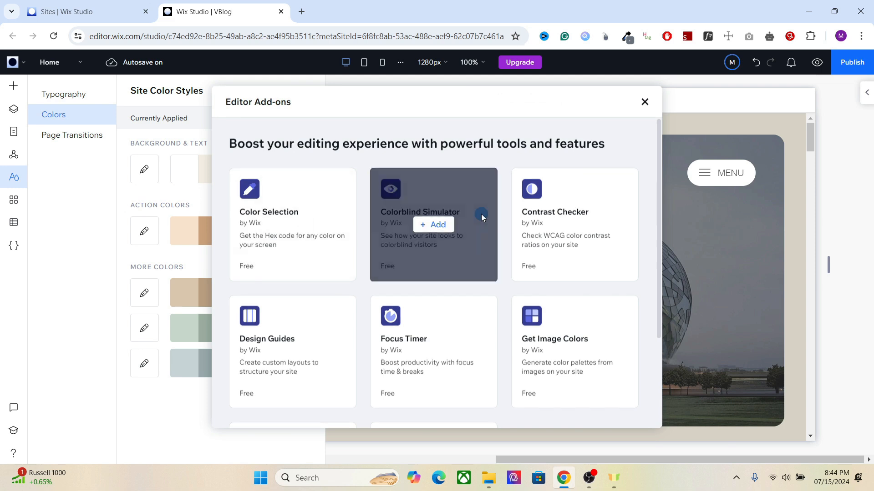
mouse_move(302, 217)
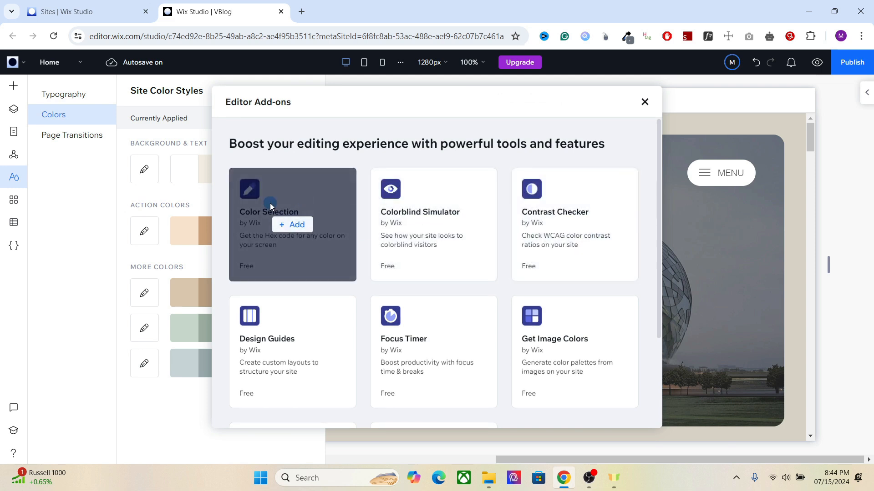
click(291, 225)
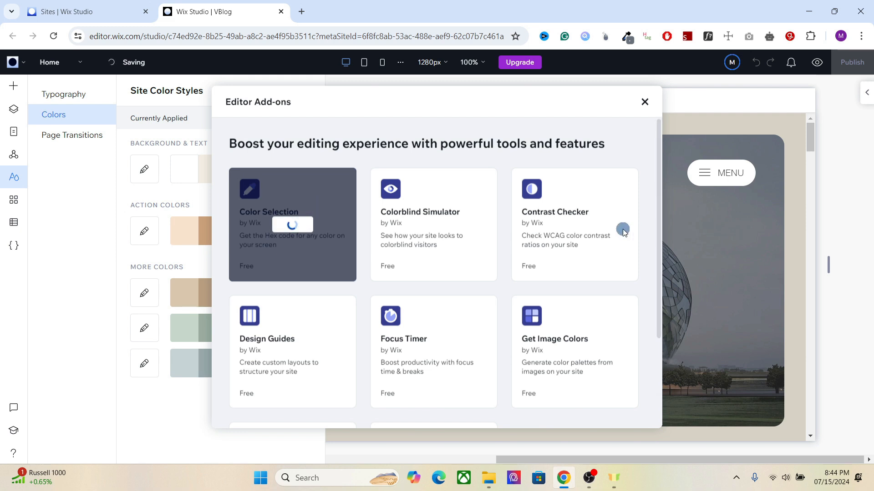
Step: Pick a color from the page header with the Color Selection tool
mouse_move(614, 258)
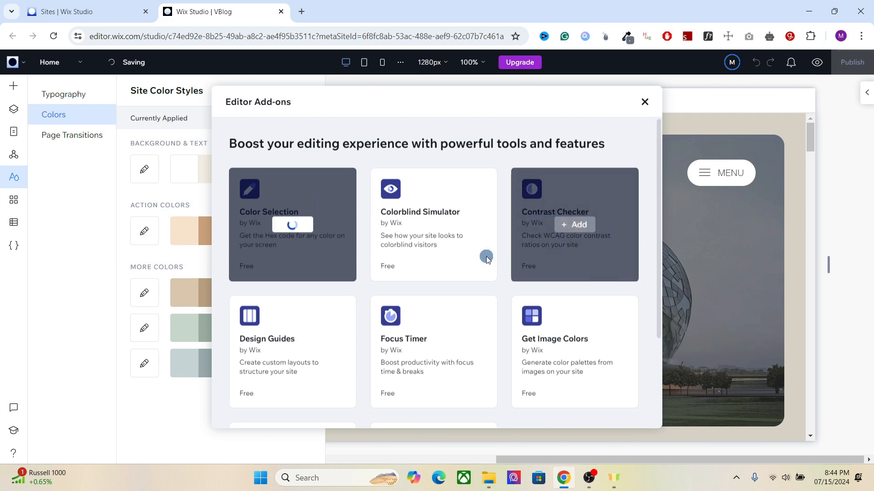
mouse_move(452, 242)
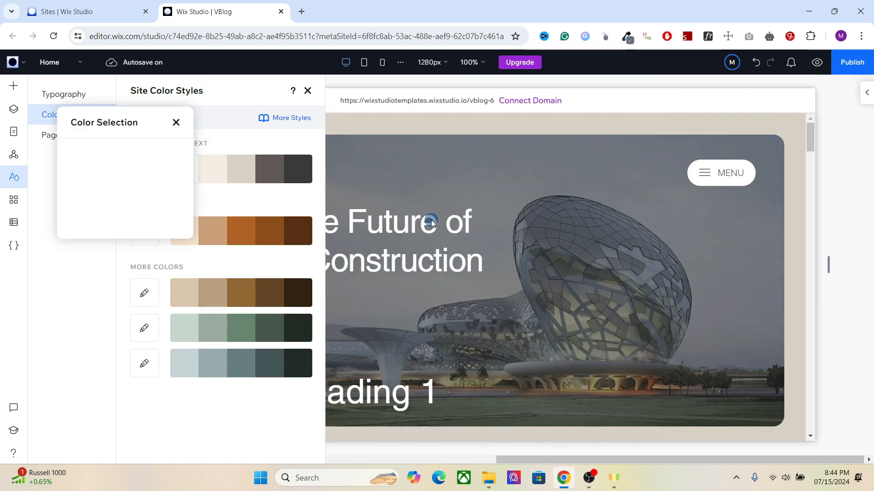
click(142, 186)
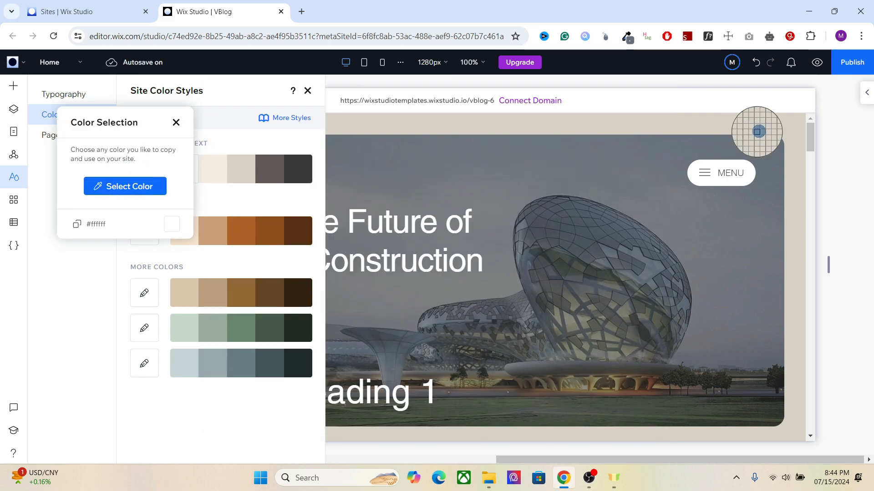
click(772, 125)
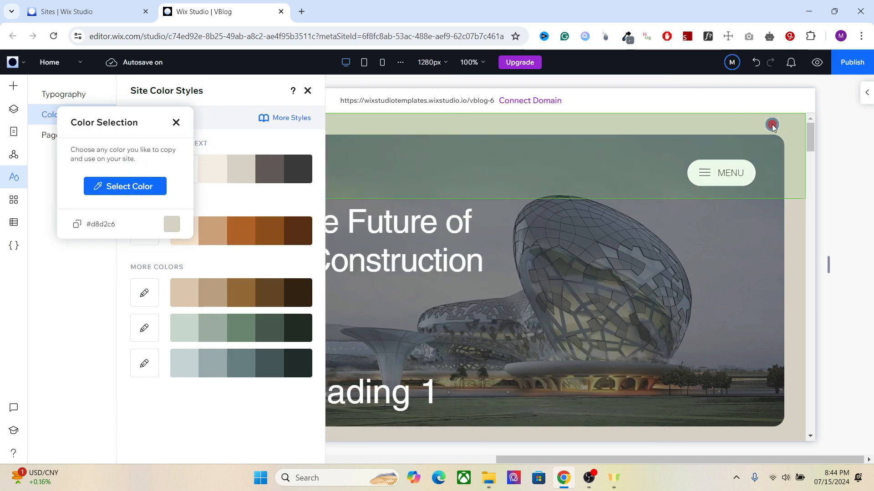
click(178, 228)
Step: Open the Contrast Checker and set its first color to green #38C68B
click(194, 212)
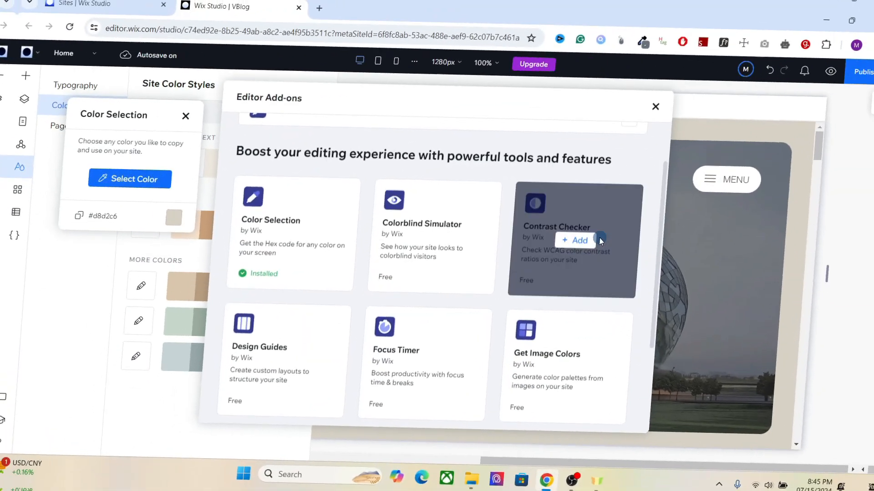
click(590, 240)
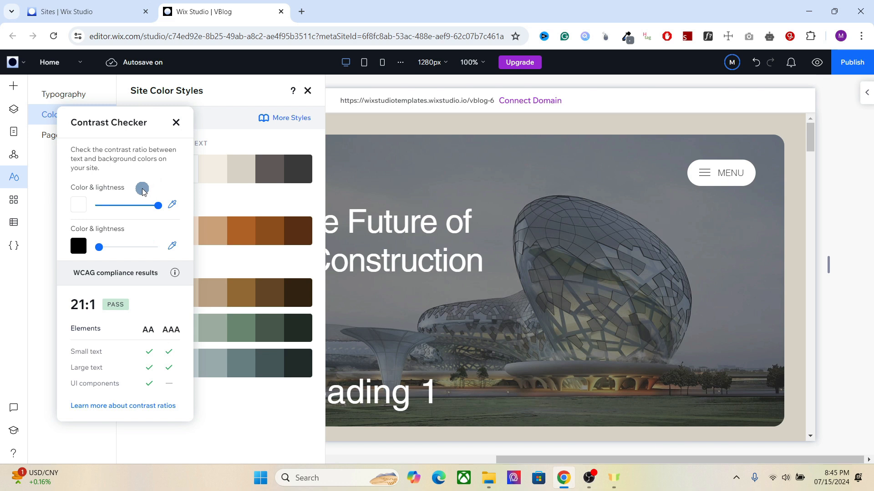
click(77, 210)
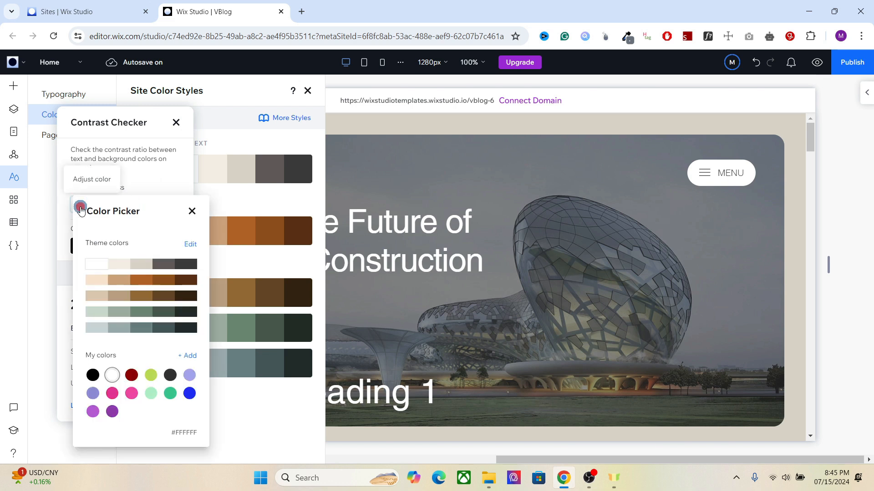
click(169, 393)
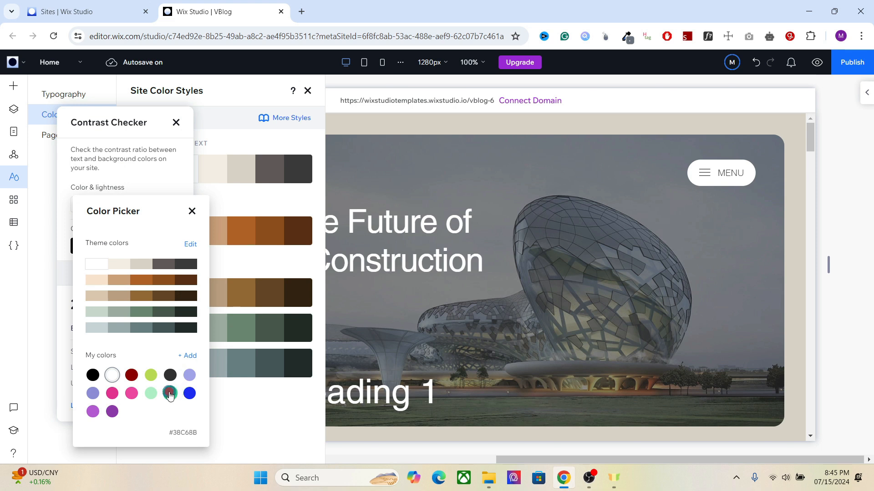
click(192, 214)
Step: Set the Contrast Checker's second color to white, check the contrast, and close the checker
click(78, 247)
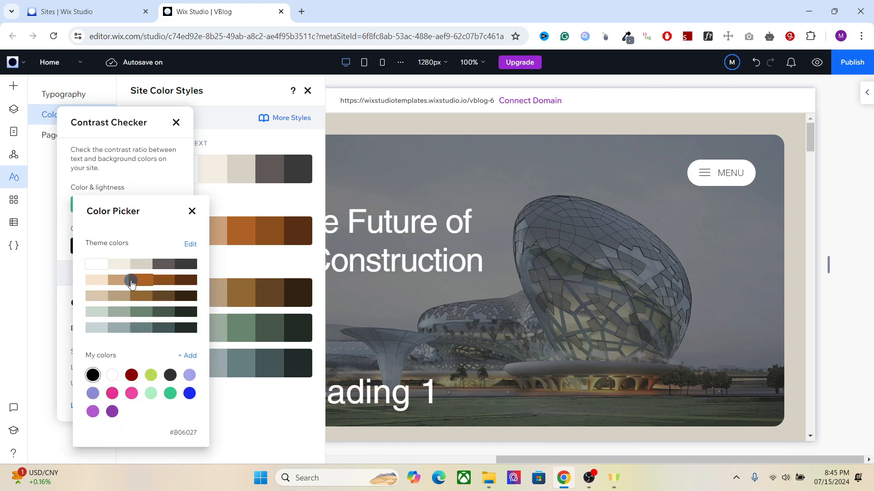
click(151, 393)
click(191, 212)
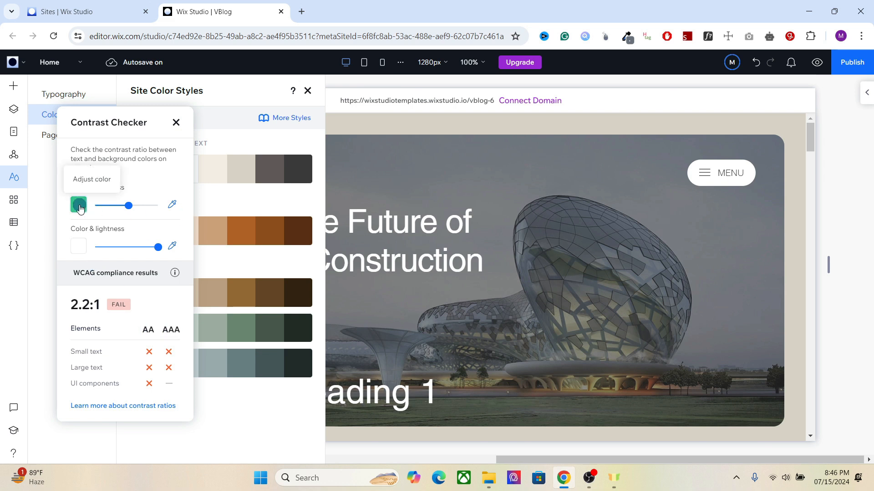
click(79, 207)
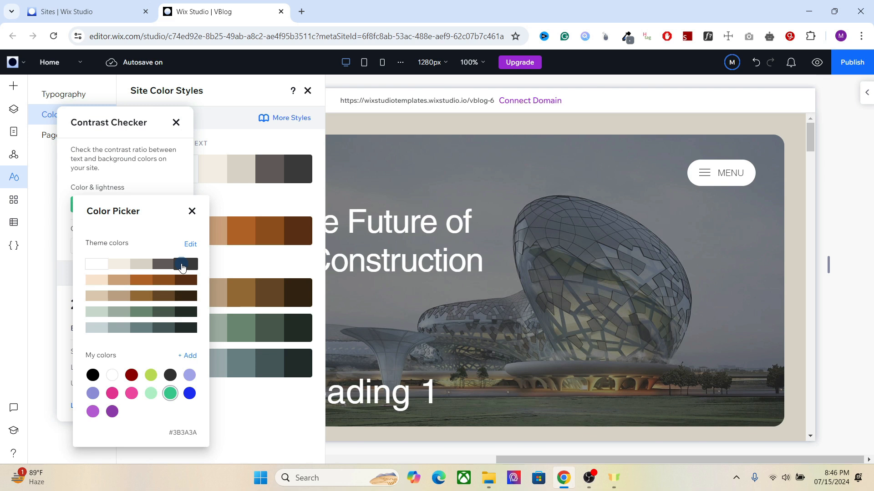
click(190, 211)
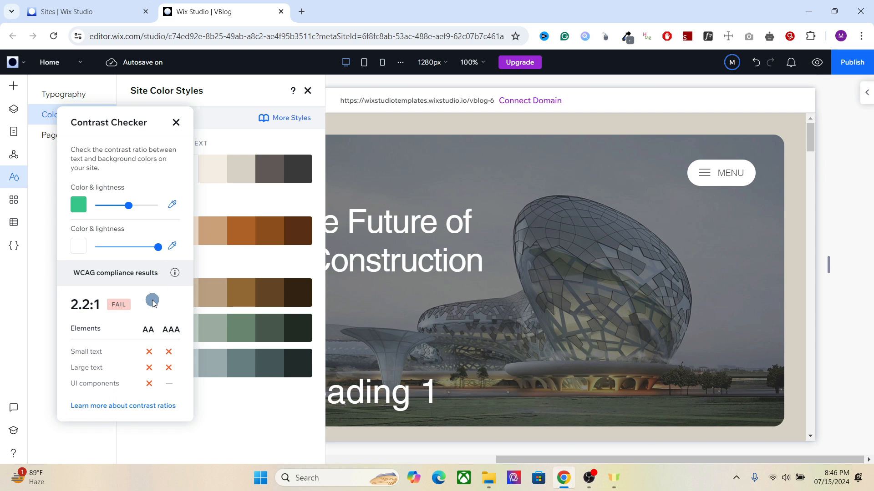
click(175, 123)
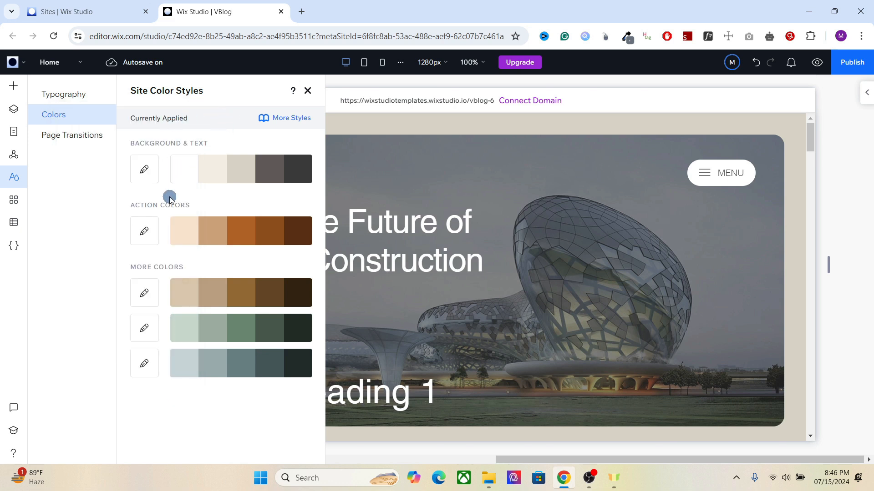
click(144, 170)
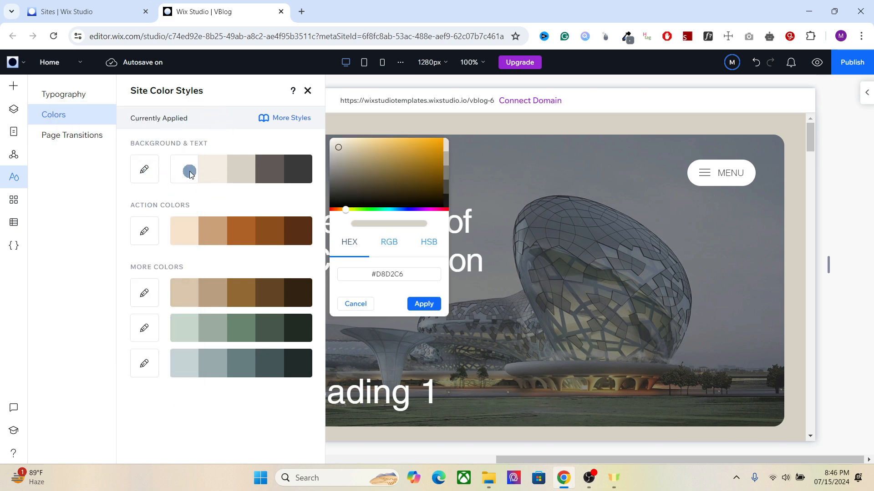
click(190, 206)
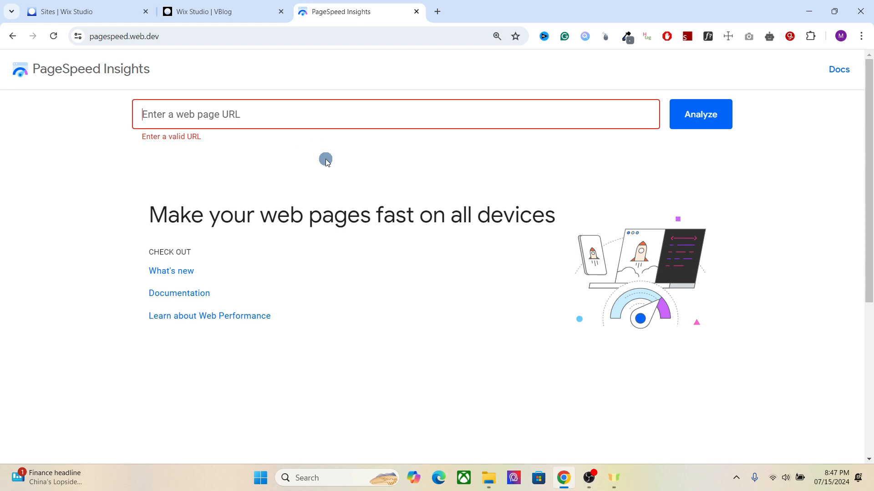
Step: Close the PageSpeed Insights tab and return to the editor
click(397, 106)
click(416, 11)
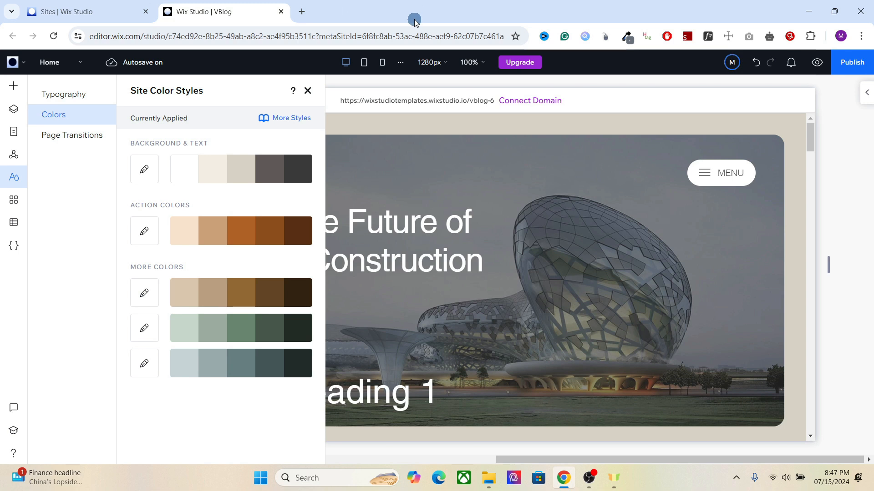
Step: Switch the page transition to Out-In and back to None
click(75, 135)
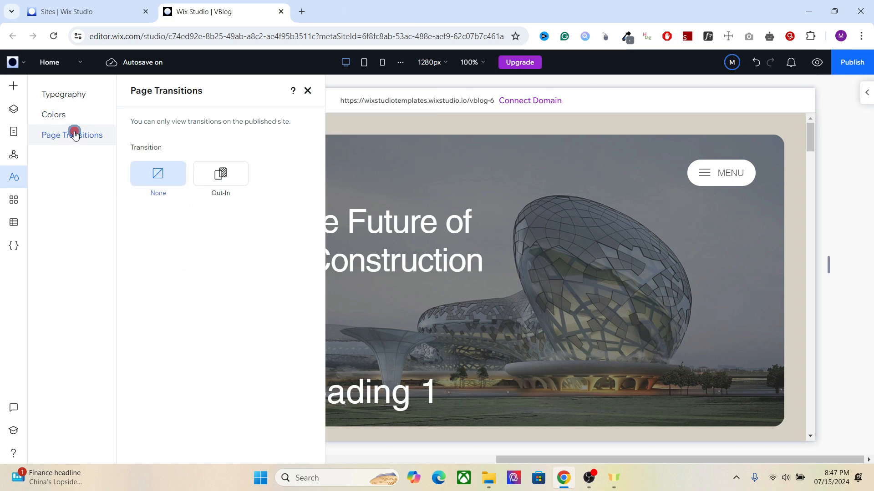
click(223, 172)
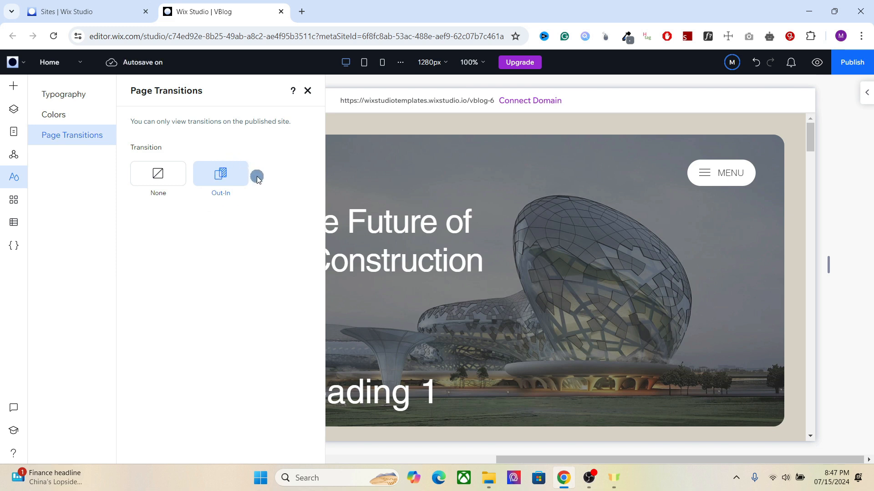
click(167, 178)
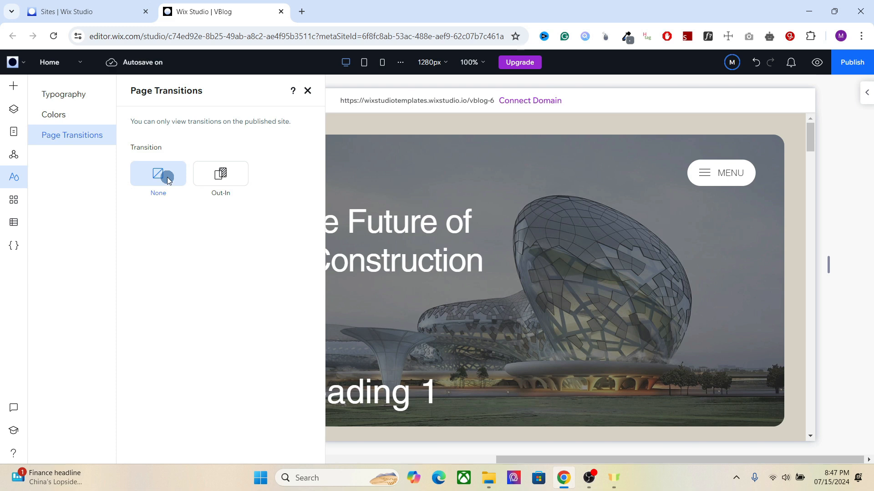
Step: Switch between the Typography and Colors site style panels
click(79, 96)
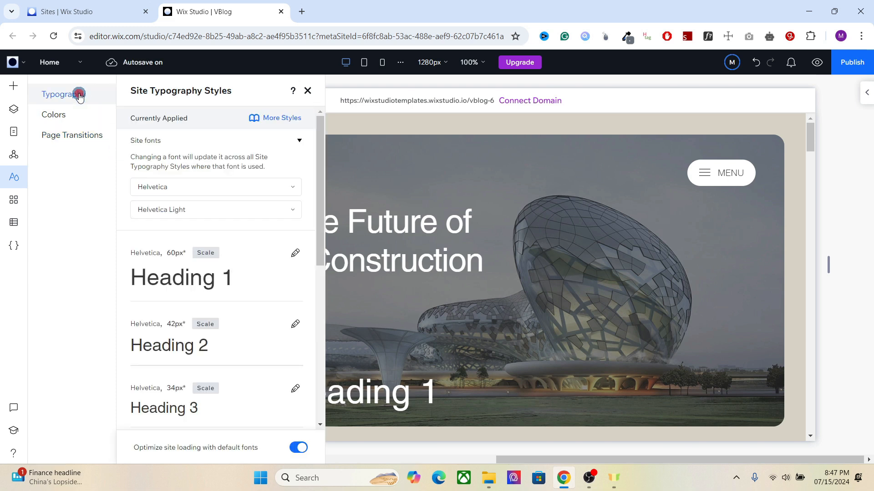
click(70, 112)
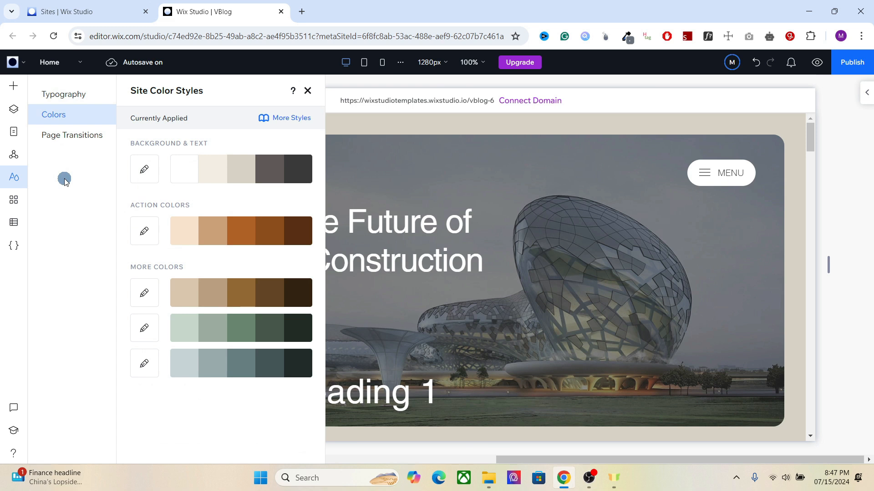
click(68, 95)
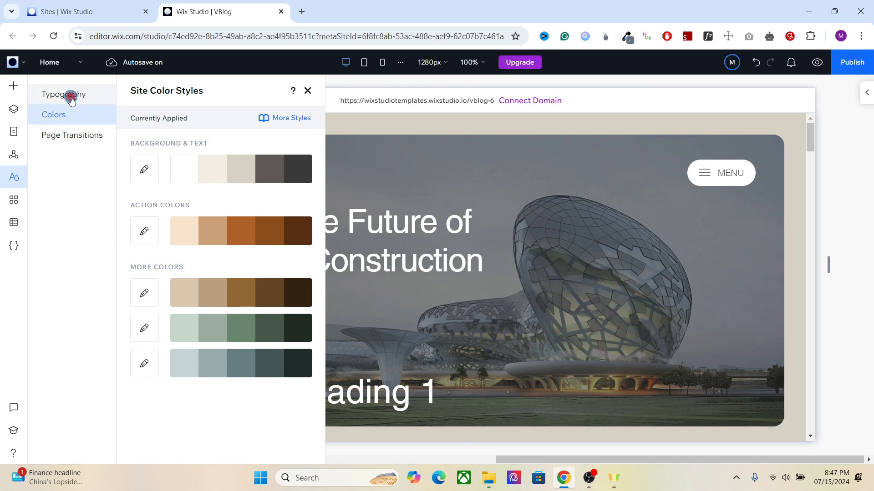